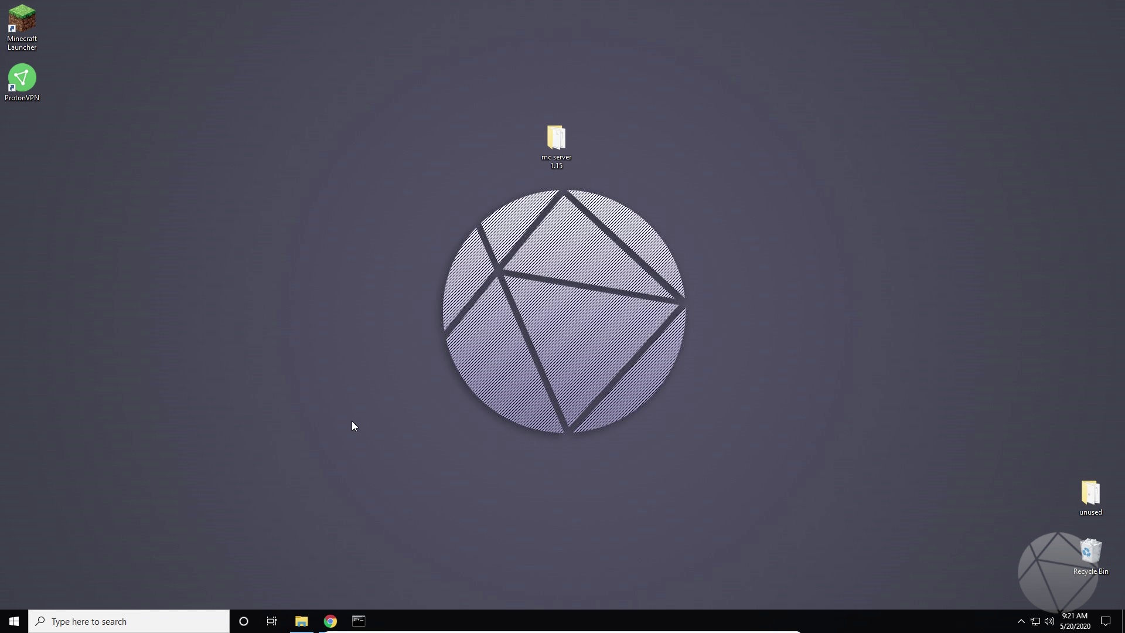
# Step: Bring up the server console, move it higher, scroll through its log, and minimize it
pyautogui.click(359, 621)
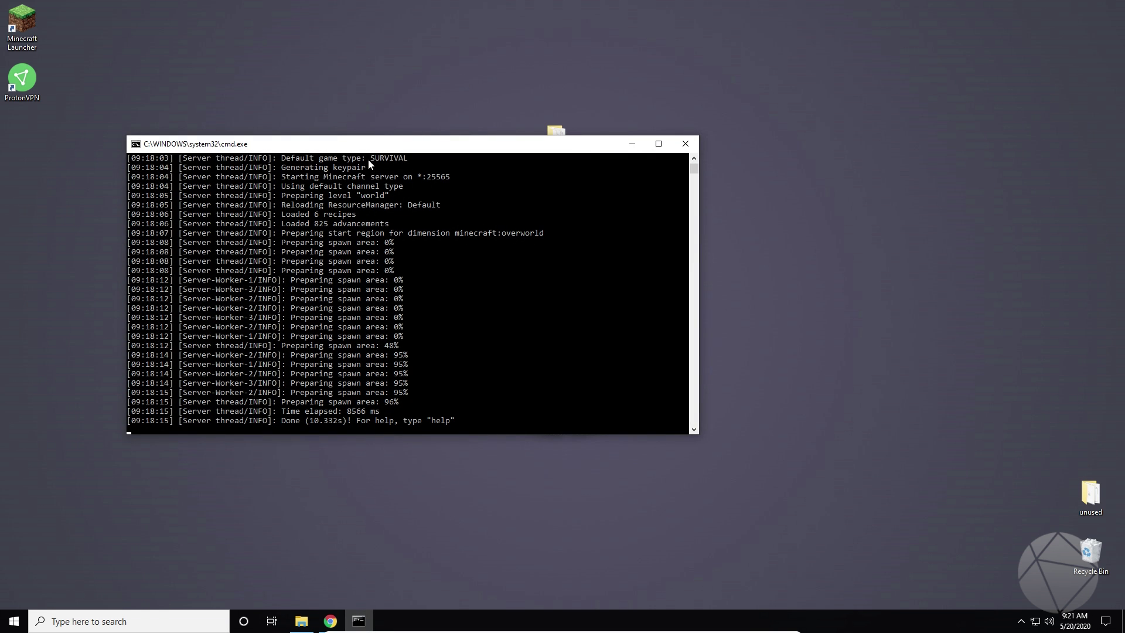
pyautogui.moveTo(378, 147); pyautogui.dragTo(331, 49)
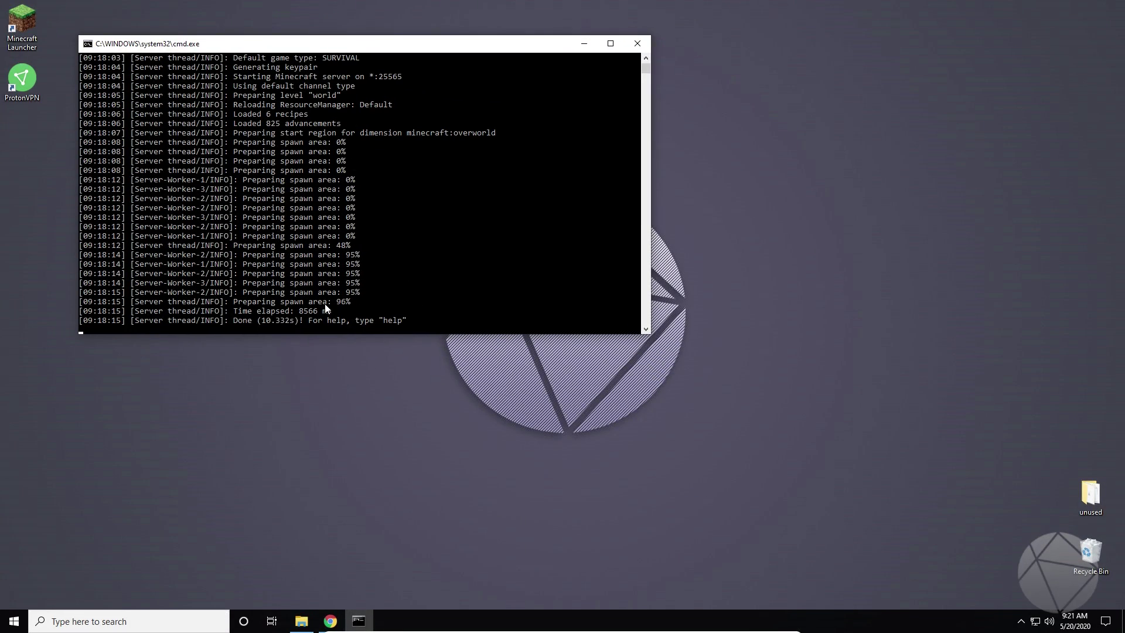
pyautogui.scroll(-7, 392, 231)
pyautogui.scroll(10, 419, 233)
pyautogui.scroll(-6, 392, 166)
pyautogui.scroll(3, 404, 143)
pyautogui.click(584, 44)
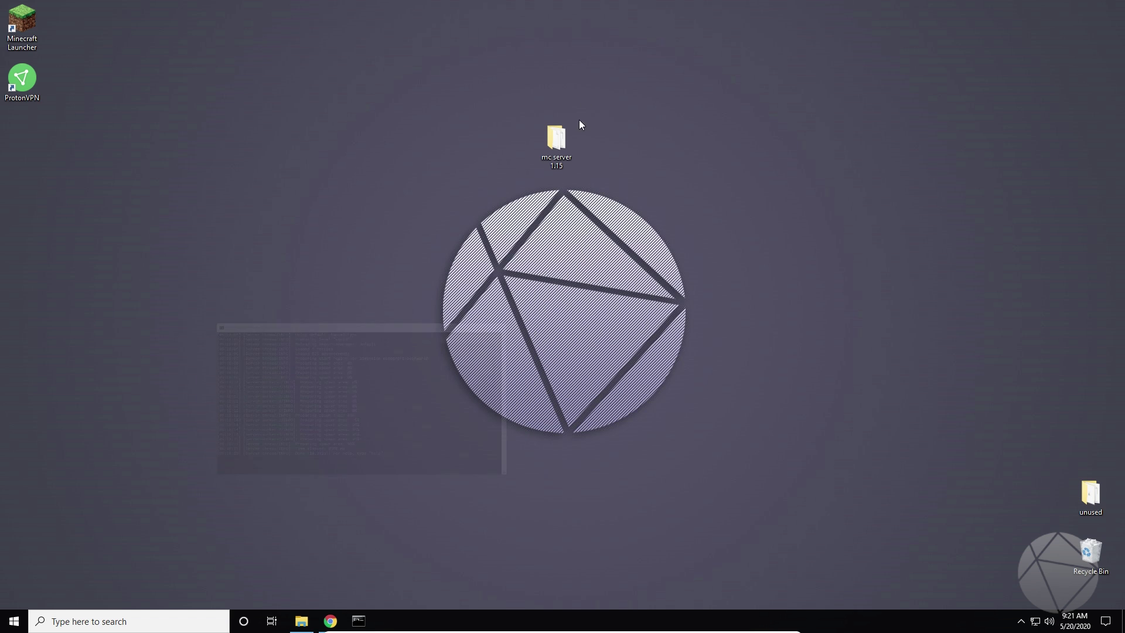
pyautogui.moveTo(311, 614)
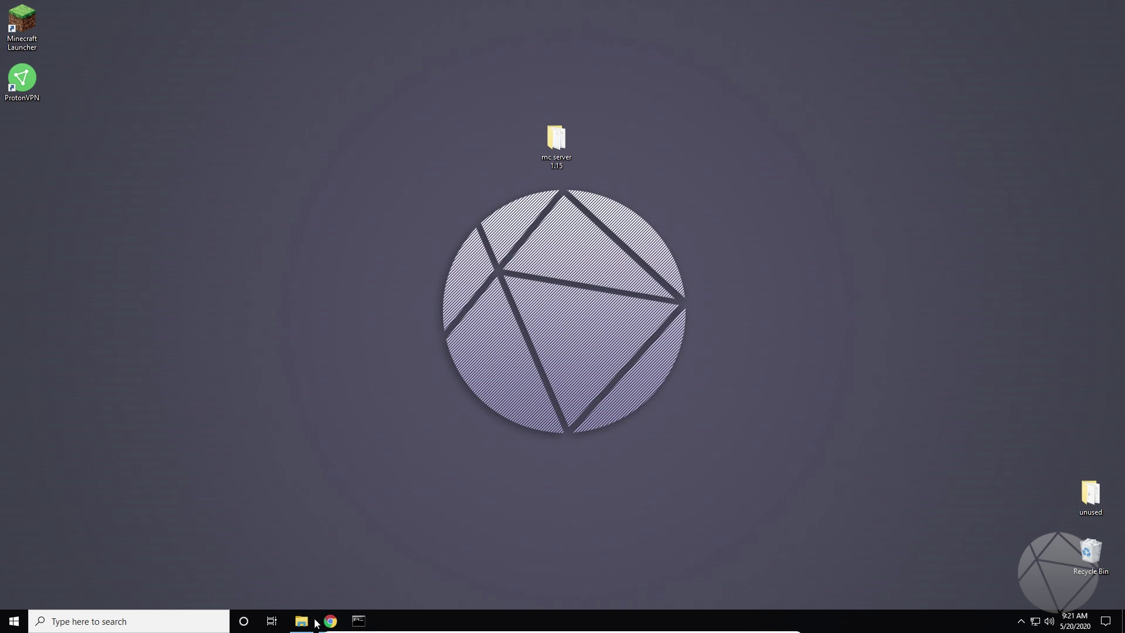
# Step: Close the mc server 1.15 folder and launch Command Prompt from a Start search for cmd
pyautogui.click(353, 533)
pyautogui.click(13, 621)
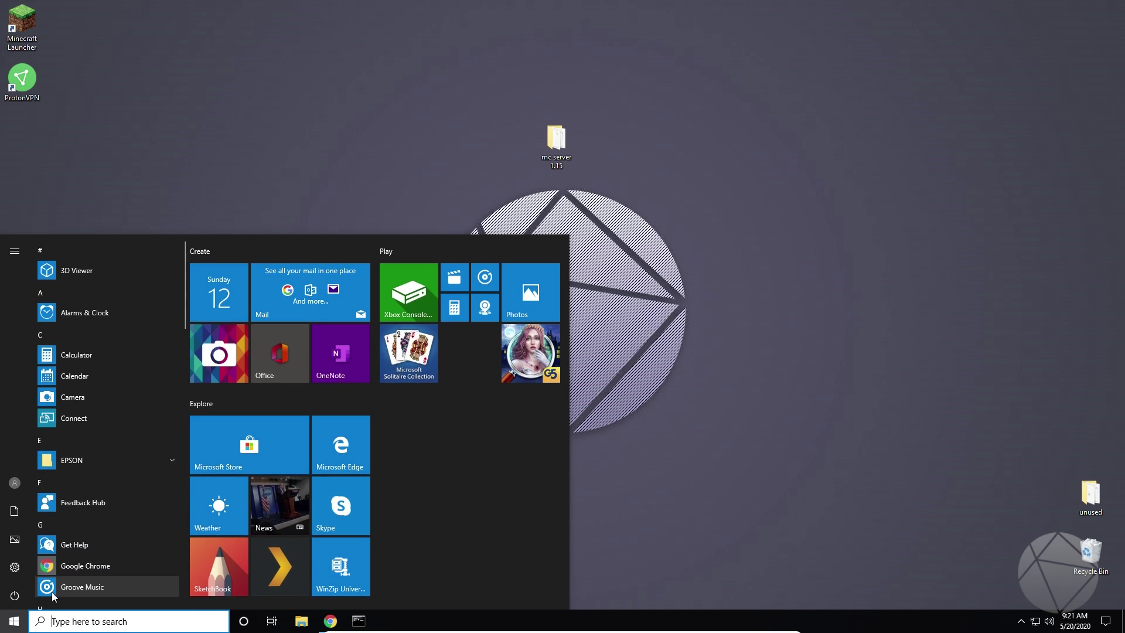
pyautogui.write('cmd')
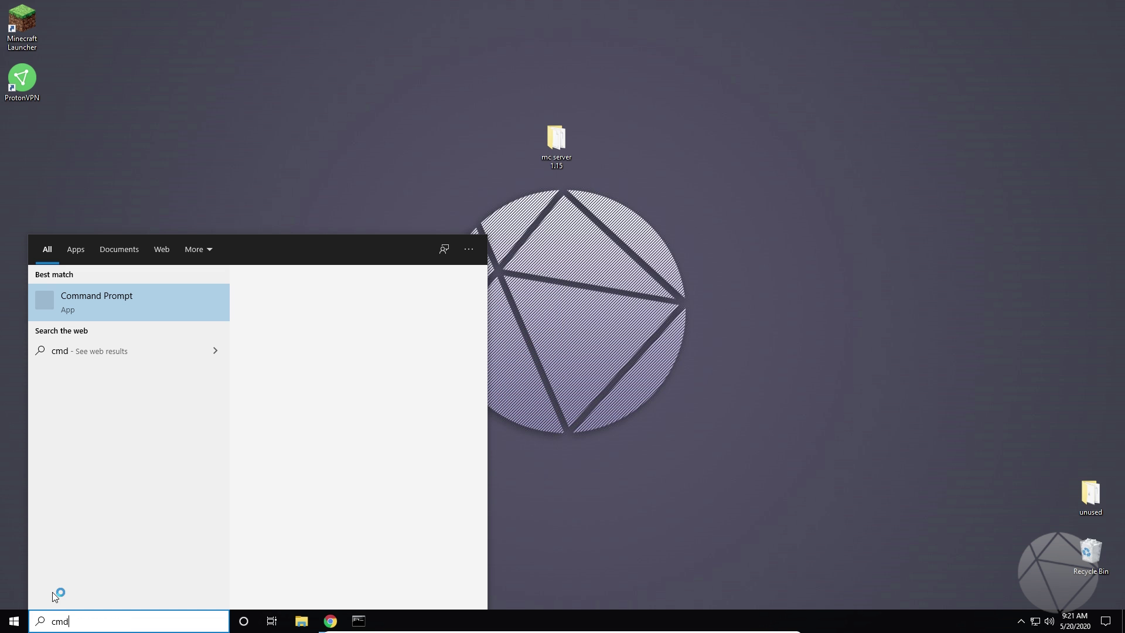
pyautogui.click(109, 306)
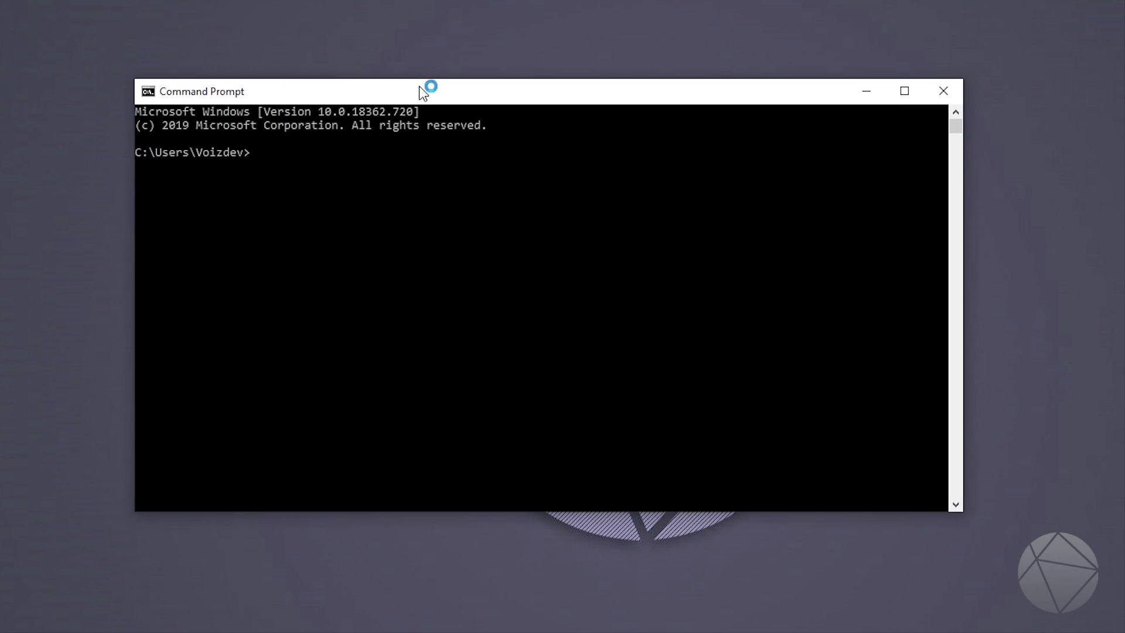
# Step: Run ipconfig and select the default gateway address 10.0.0.1
pyautogui.write('ipconfig')
pyautogui.press('Return')
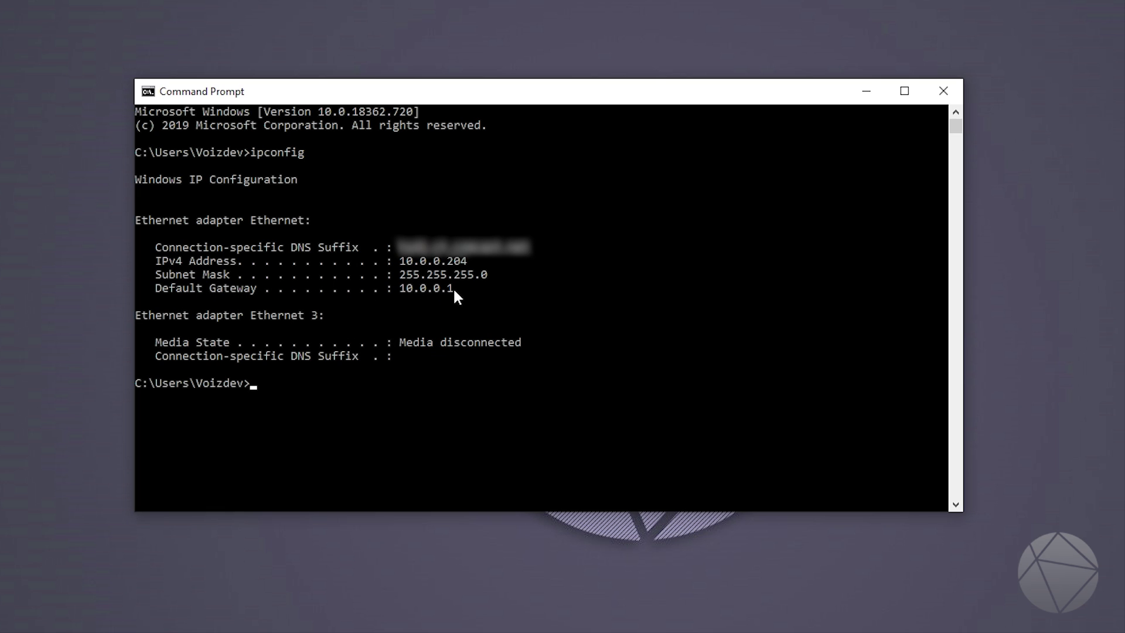
pyautogui.moveTo(454, 287); pyautogui.dragTo(401, 290)
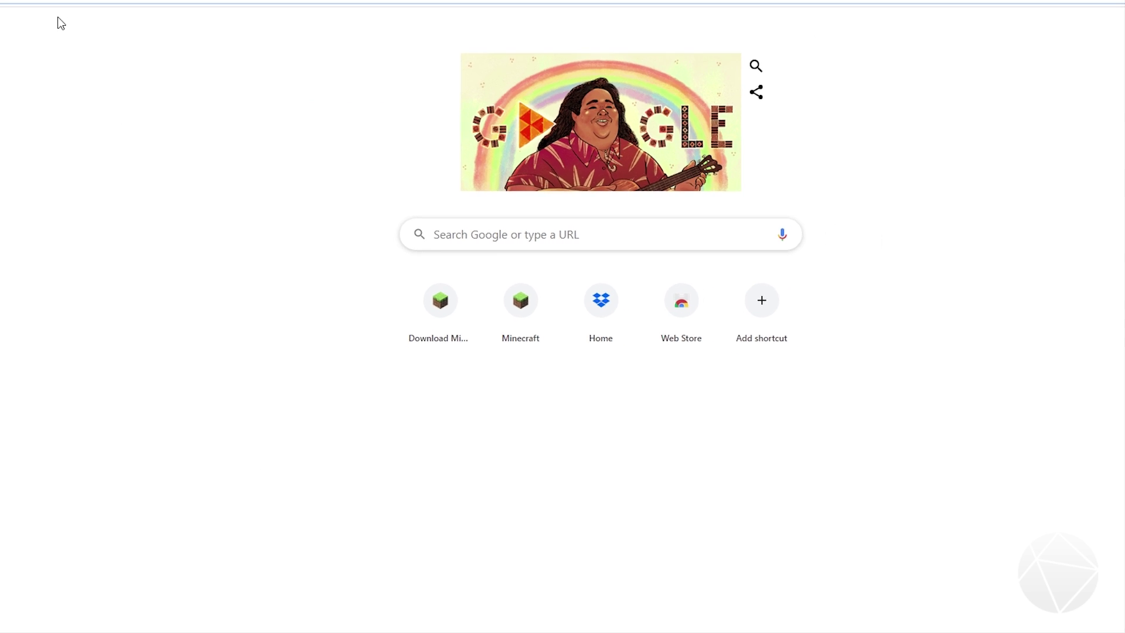
# Step: Load the router's admin page at 10.0.0.1 in Chrome
pyautogui.click(104, 35)
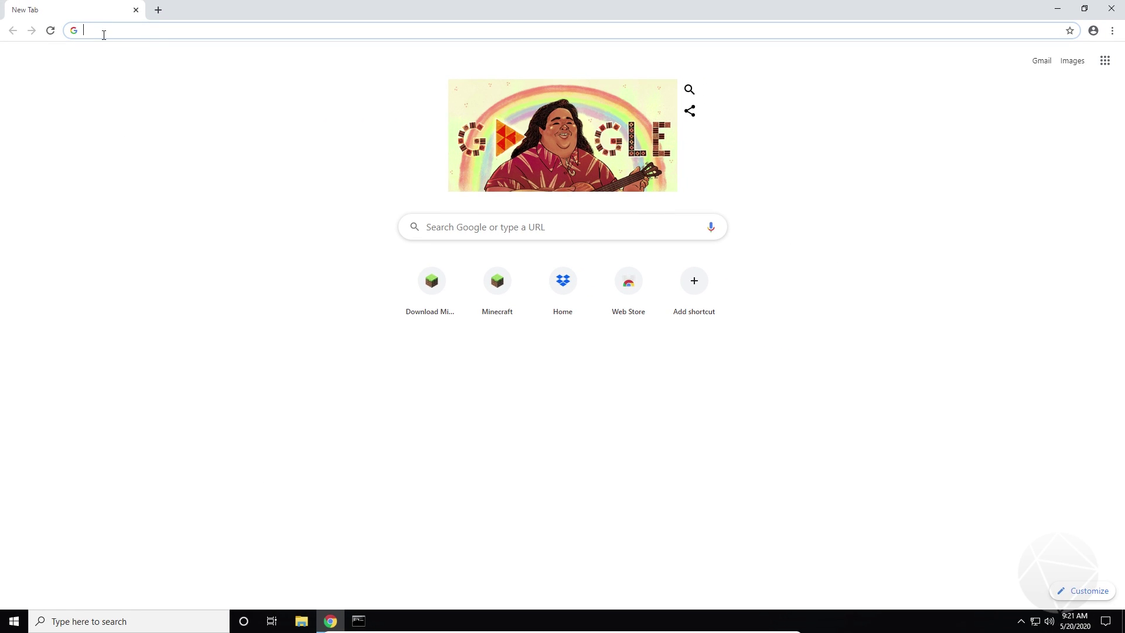
pyautogui.write('10.0.0.')
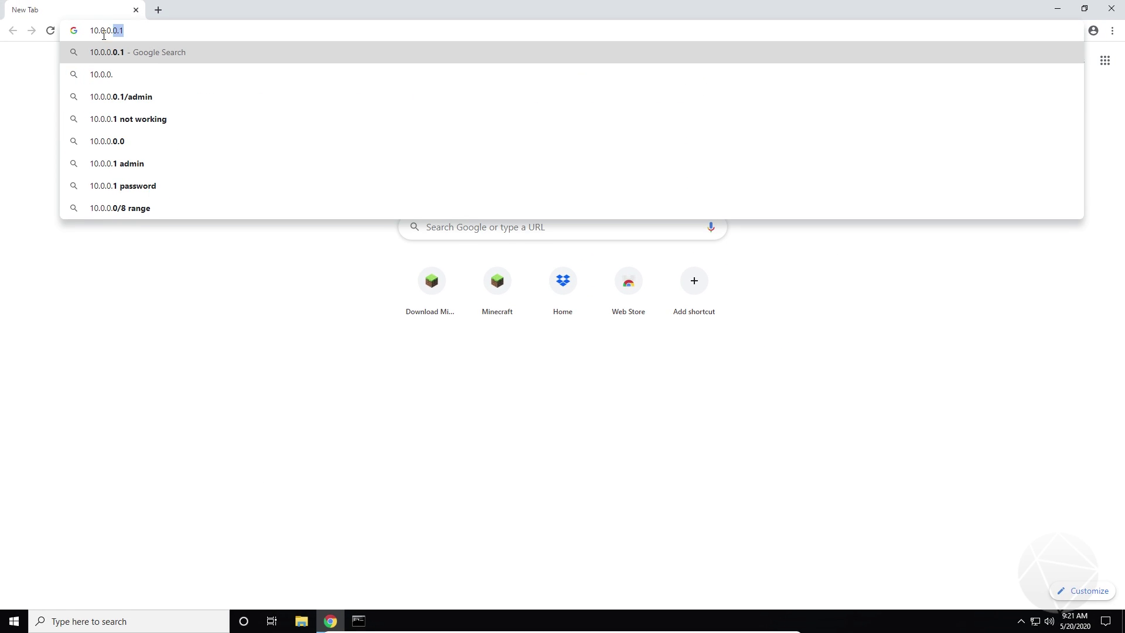
pyautogui.write('1')
pyautogui.press('Return')
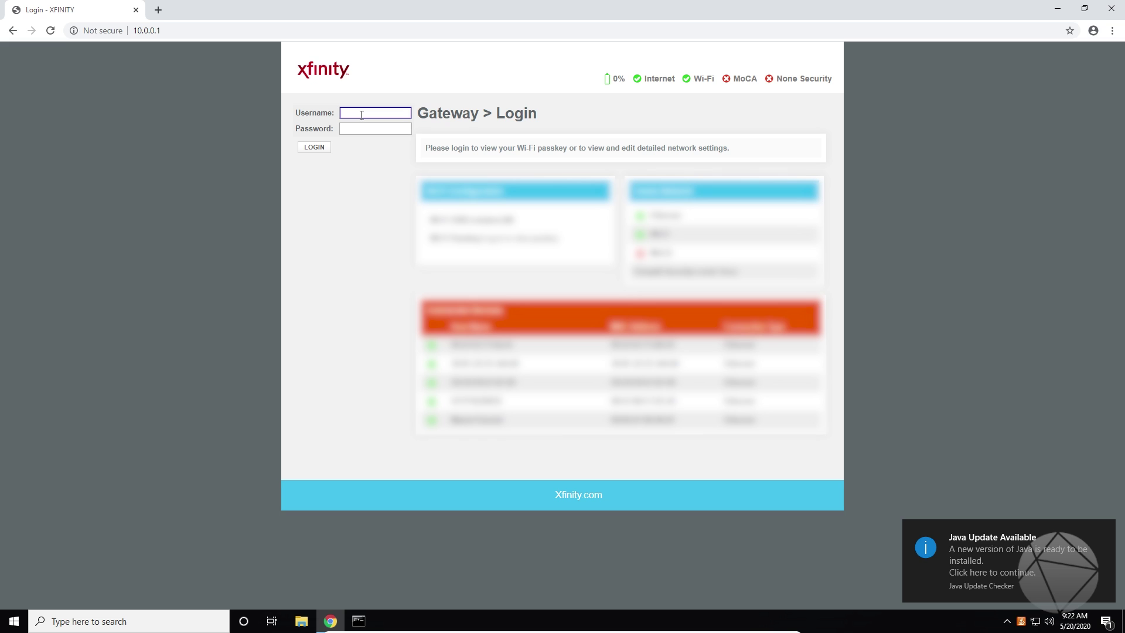
# Step: Log in to the gateway as admin with the password and dismiss Chrome's save-password offer
pyautogui.write('admin')
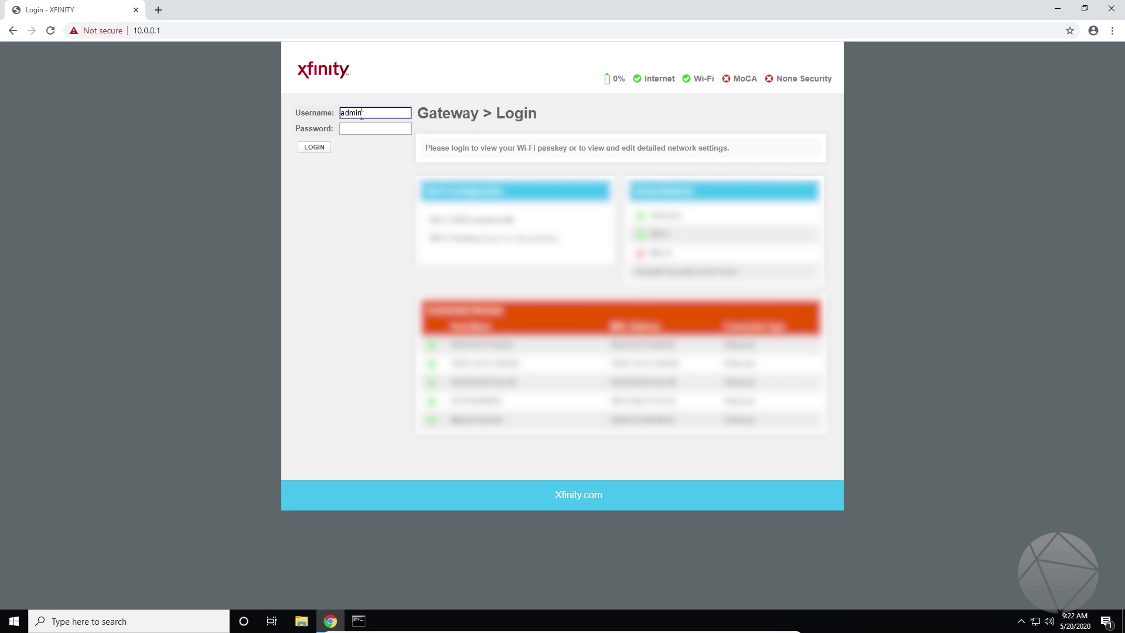
pyautogui.press('Tab')
pyautogui.write('••••••••••')
pyautogui.press('Return')
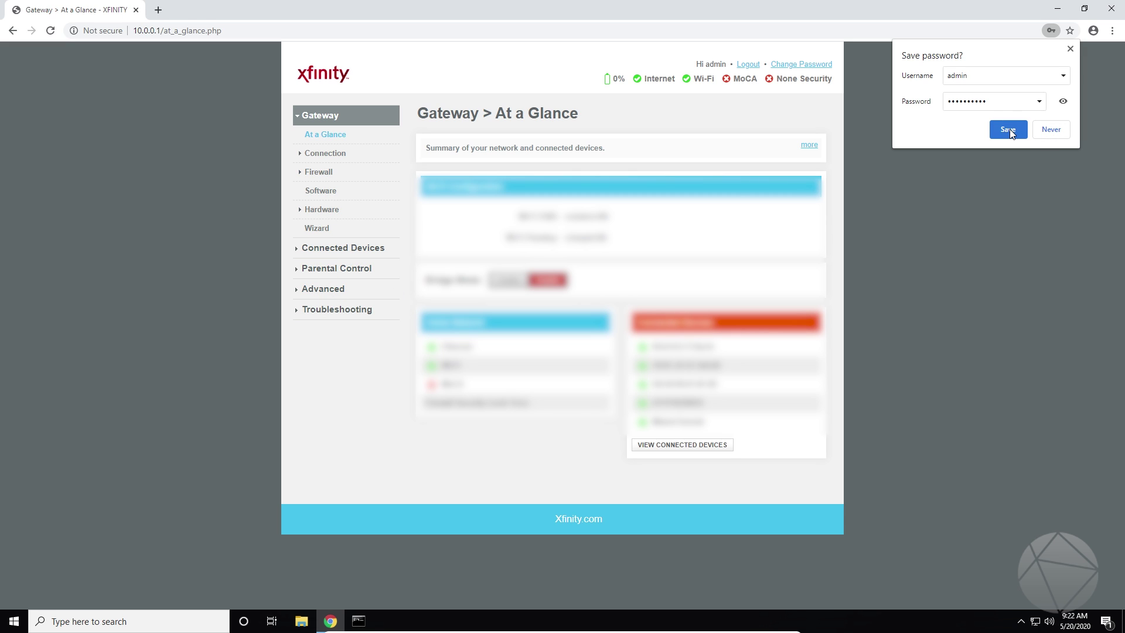
pyautogui.click(1069, 51)
# Step: Open Advanced > Port Forwarding and highlight the notice pointing to xfinity.com/myxfi
pyautogui.click(322, 293)
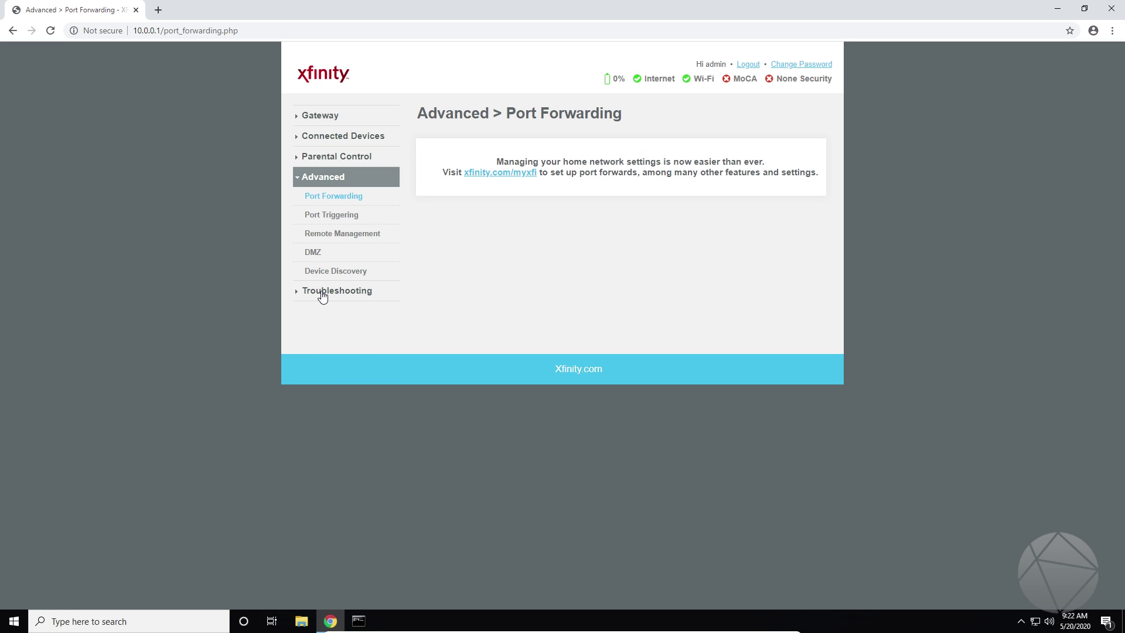
pyautogui.click(332, 198)
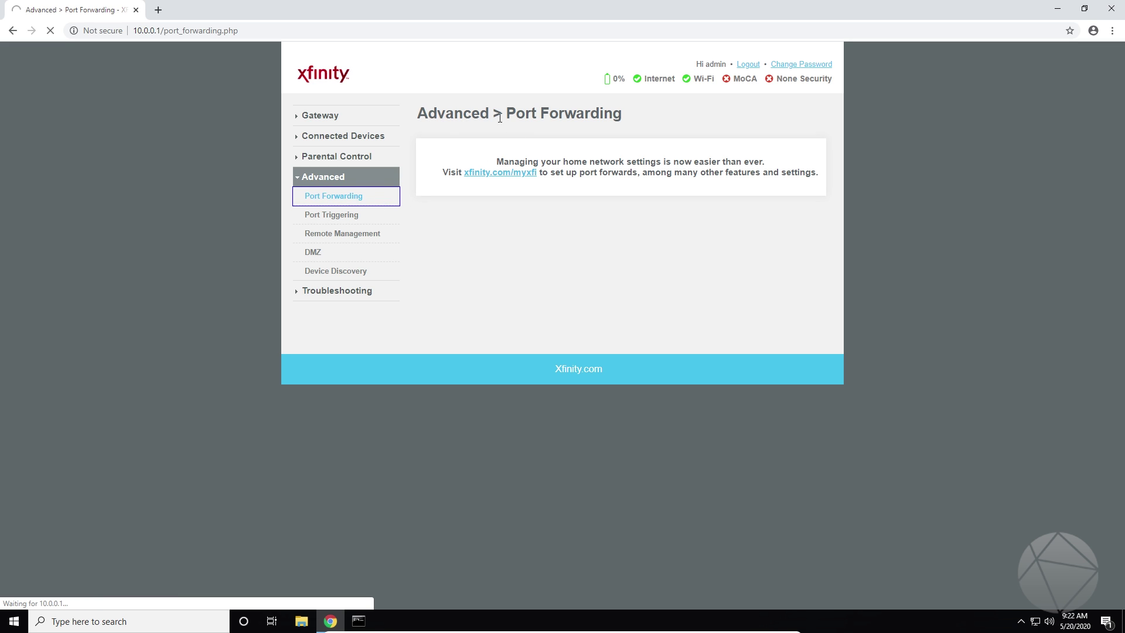
pyautogui.moveTo(494, 163); pyautogui.dragTo(768, 203)
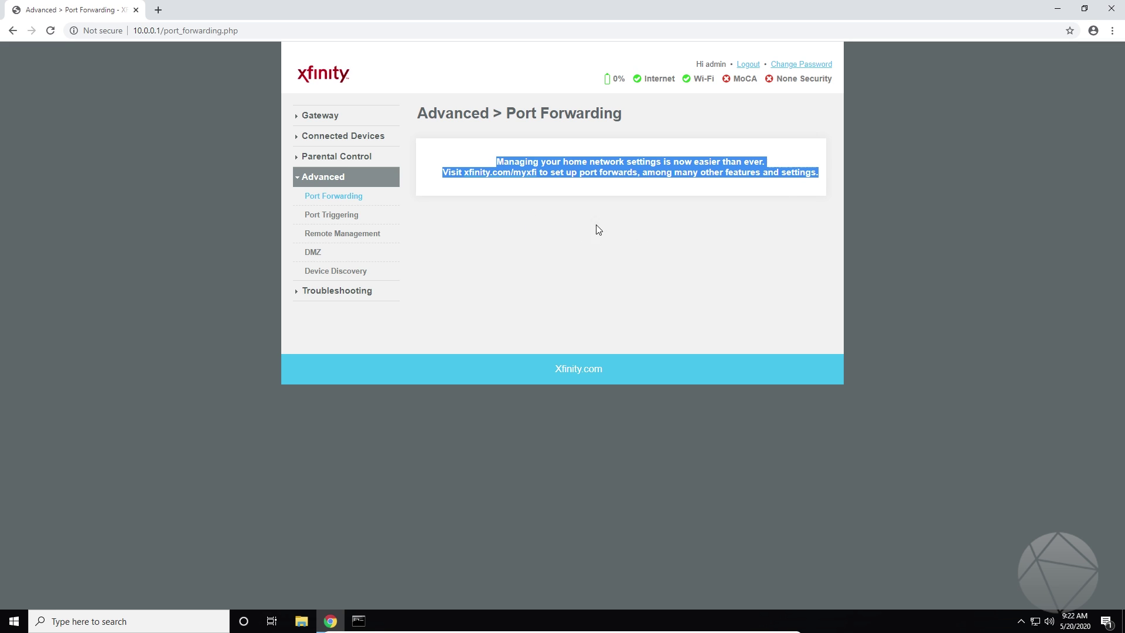
pyautogui.click(729, 192)
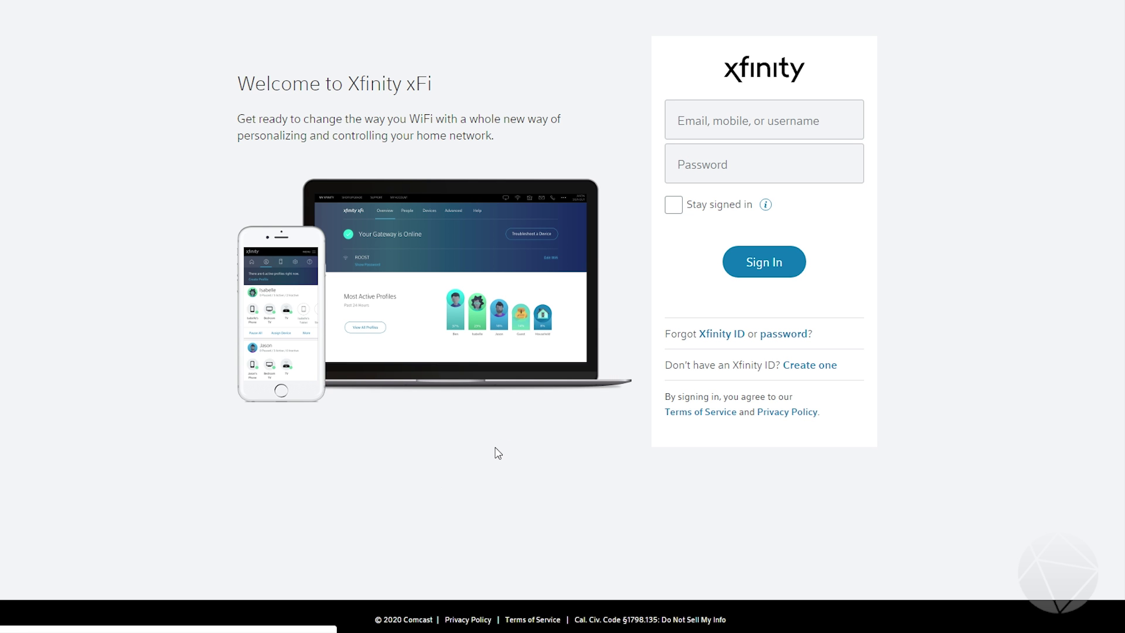
# Step: Start entering the Xfinity ID in the xFi sign-in form
pyautogui.click(711, 118)
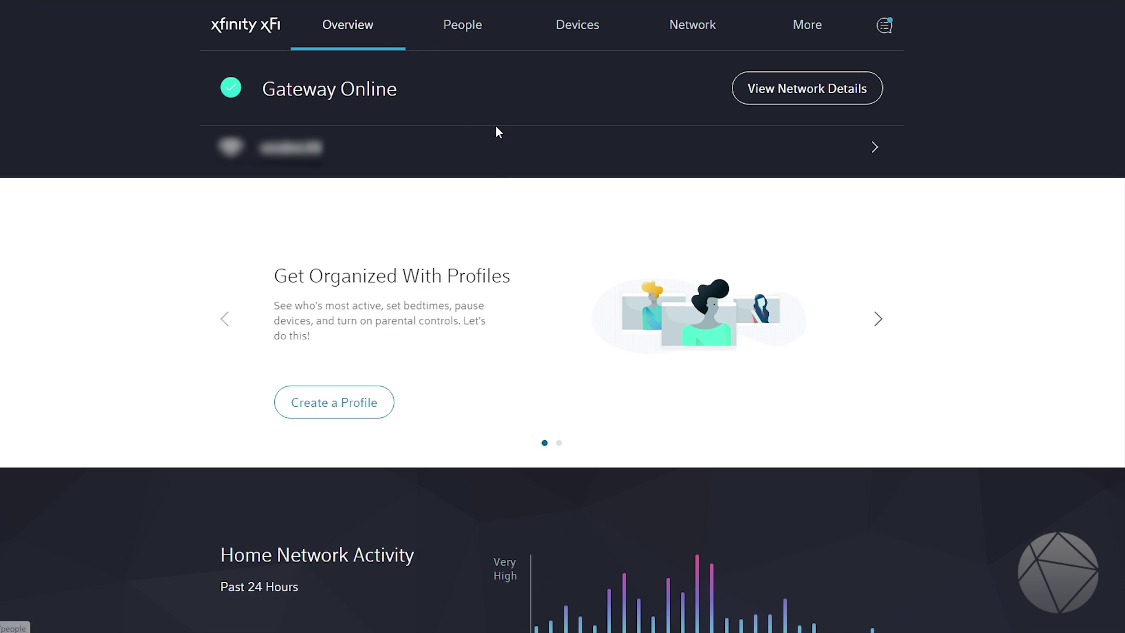
# Step: Go from network details to the gateway's page and on to its Advanced Settings
pyautogui.click(765, 96)
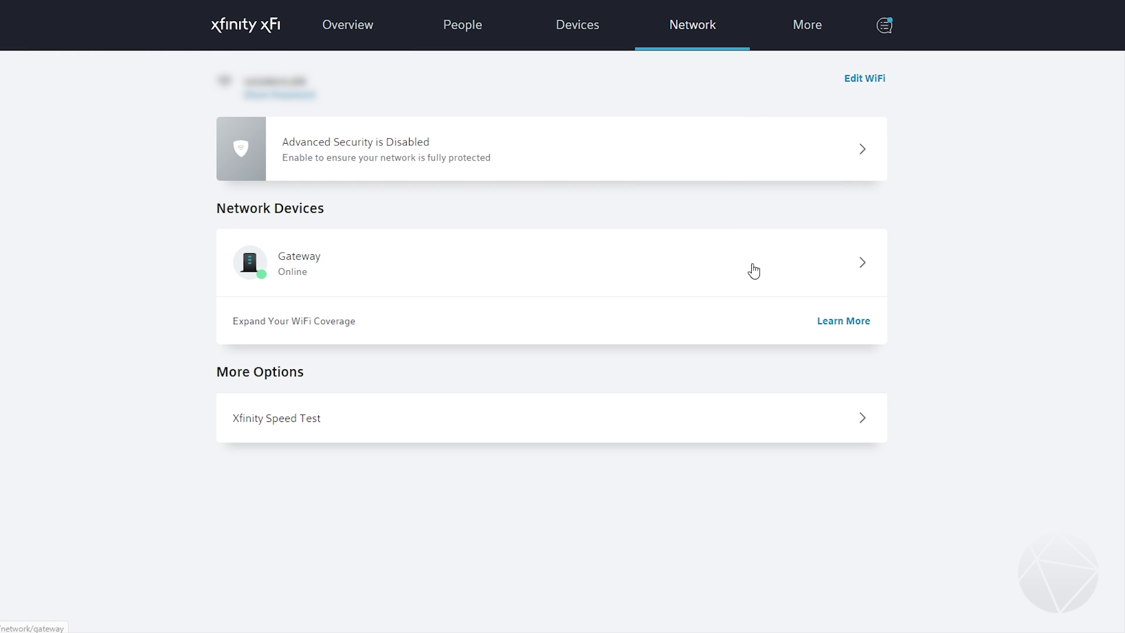
pyautogui.click(656, 262)
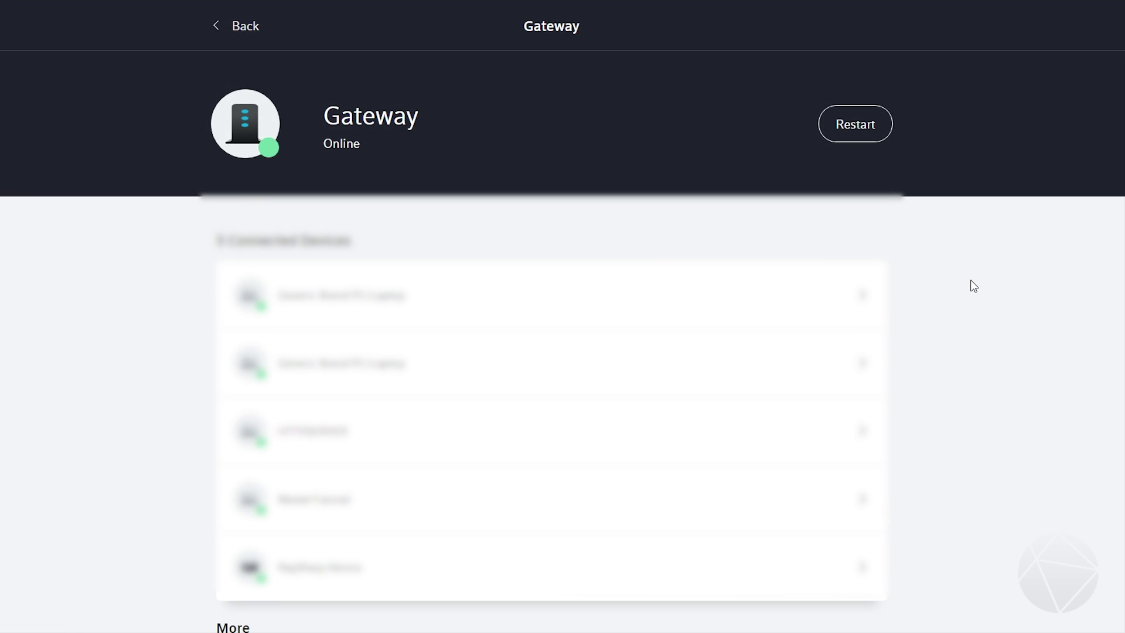
pyautogui.scroll(-6, 972, 287)
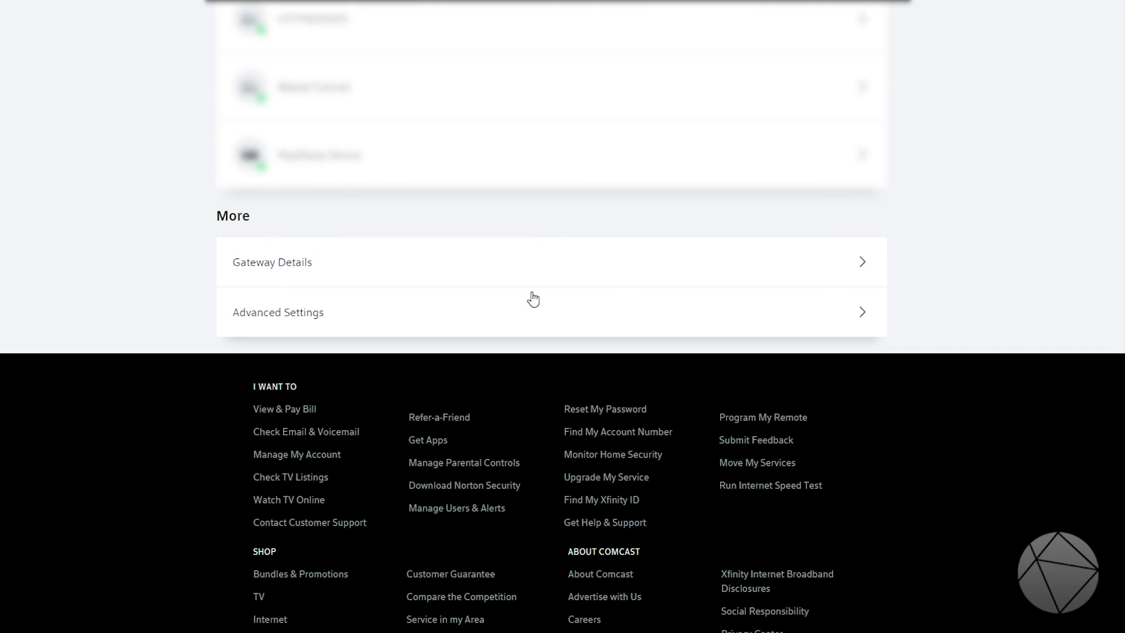
pyautogui.scroll(-3, 526, 298)
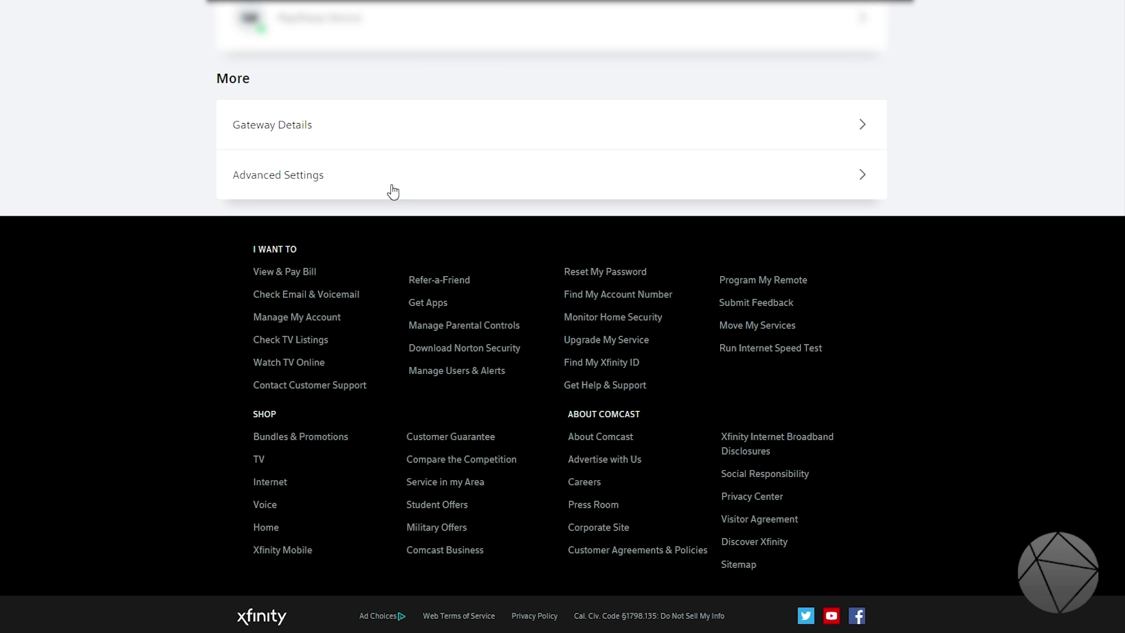
pyautogui.click(341, 172)
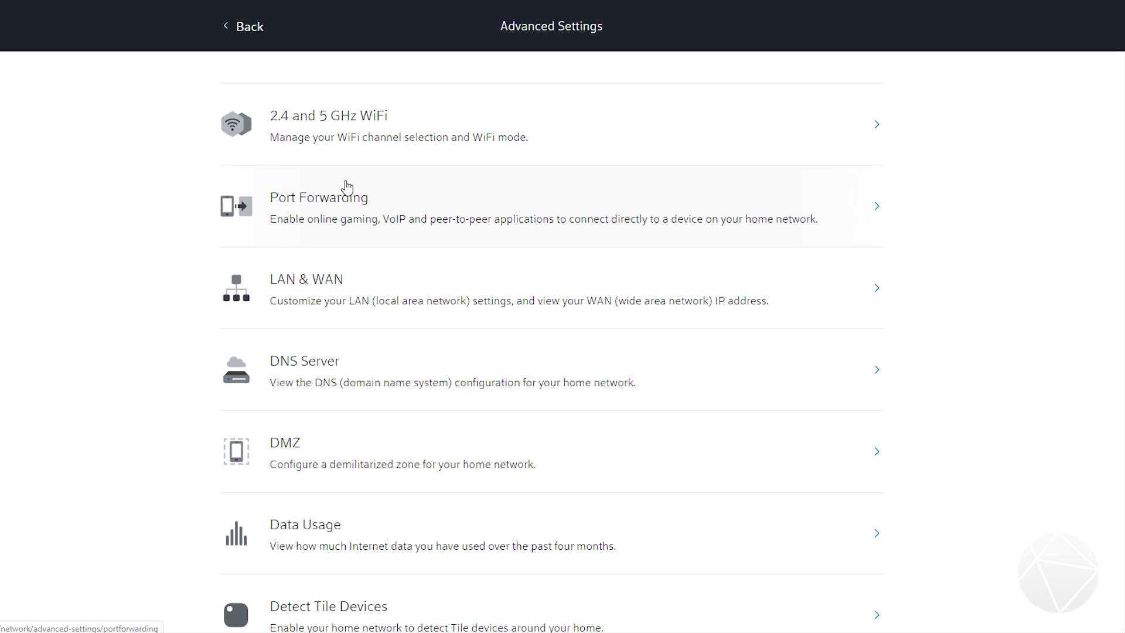
pyautogui.scroll(-1, 345, 182)
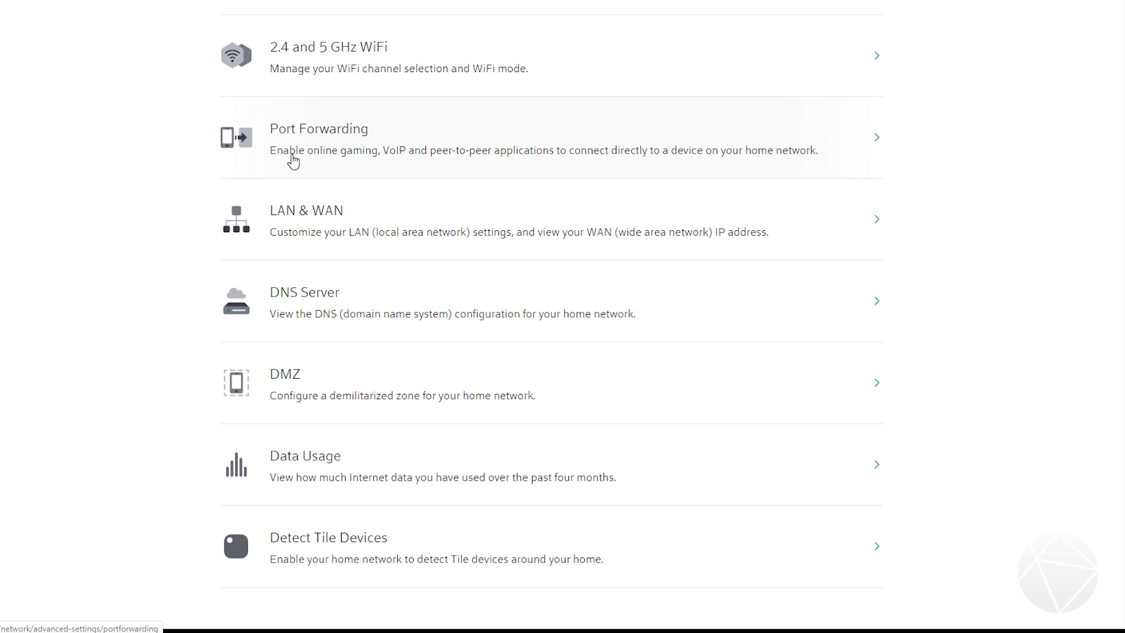
pyautogui.click(736, 152)
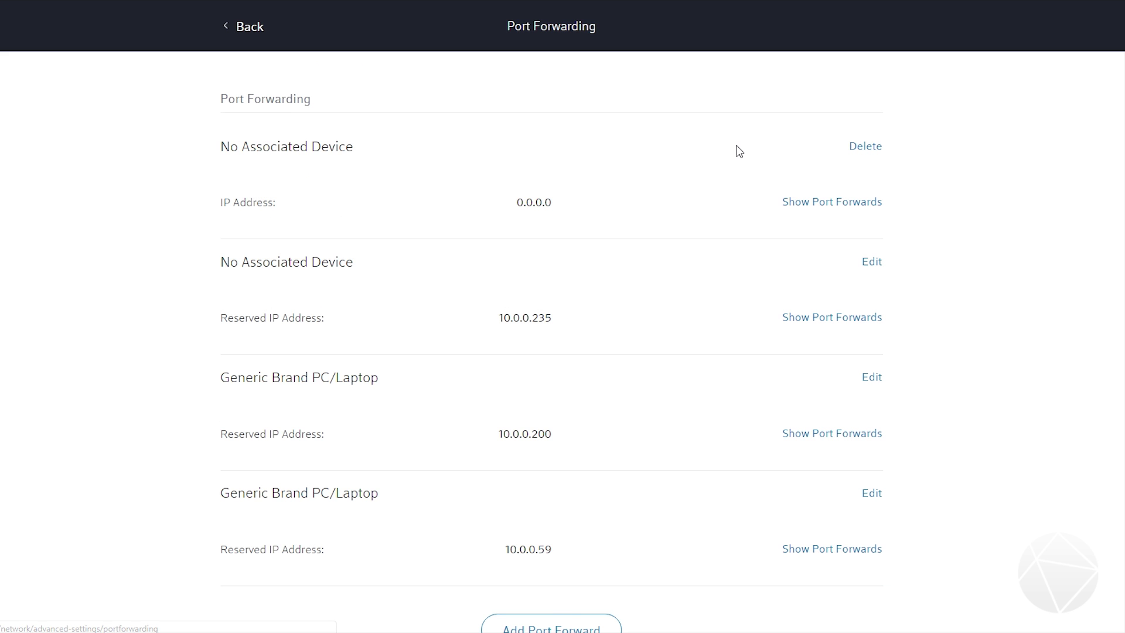
pyautogui.scroll(-2, 555, 292)
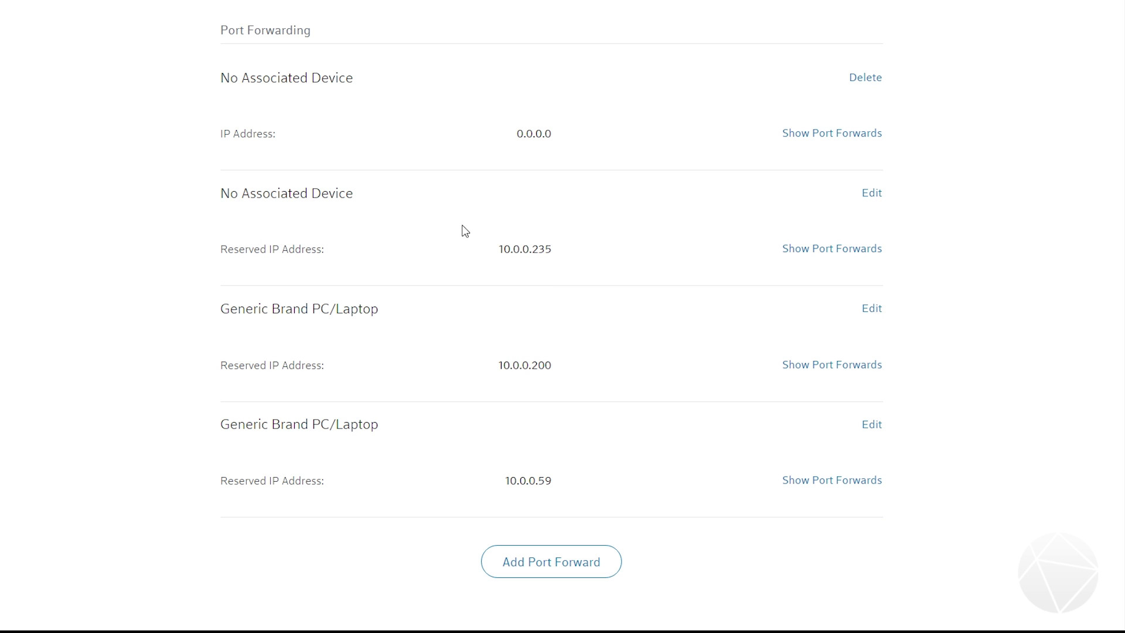
pyautogui.click(549, 563)
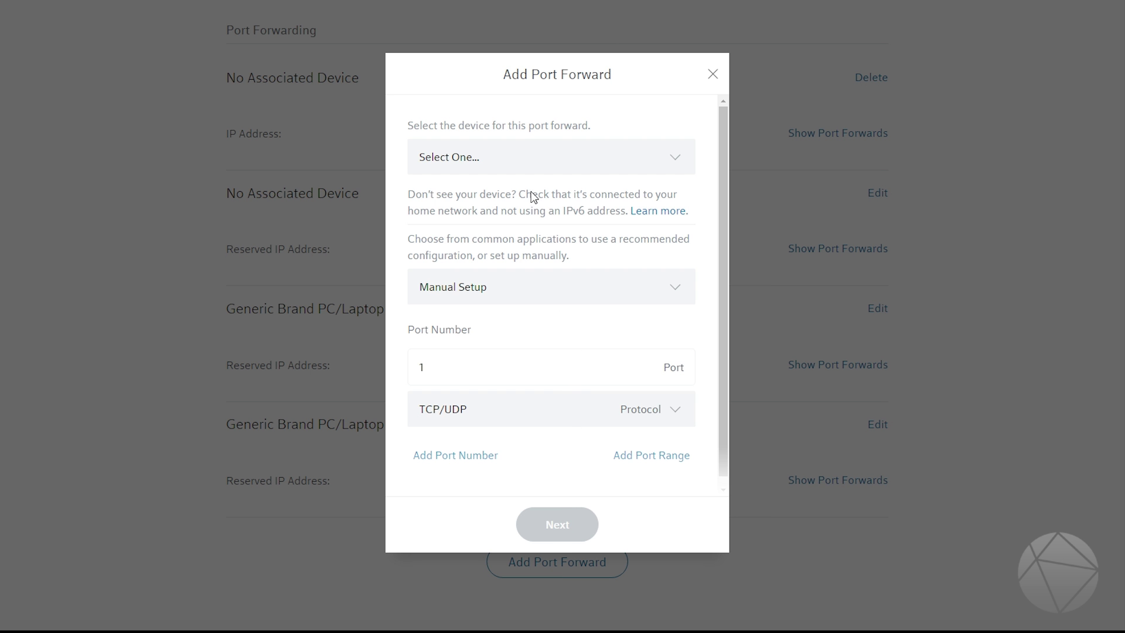
pyautogui.click(532, 167)
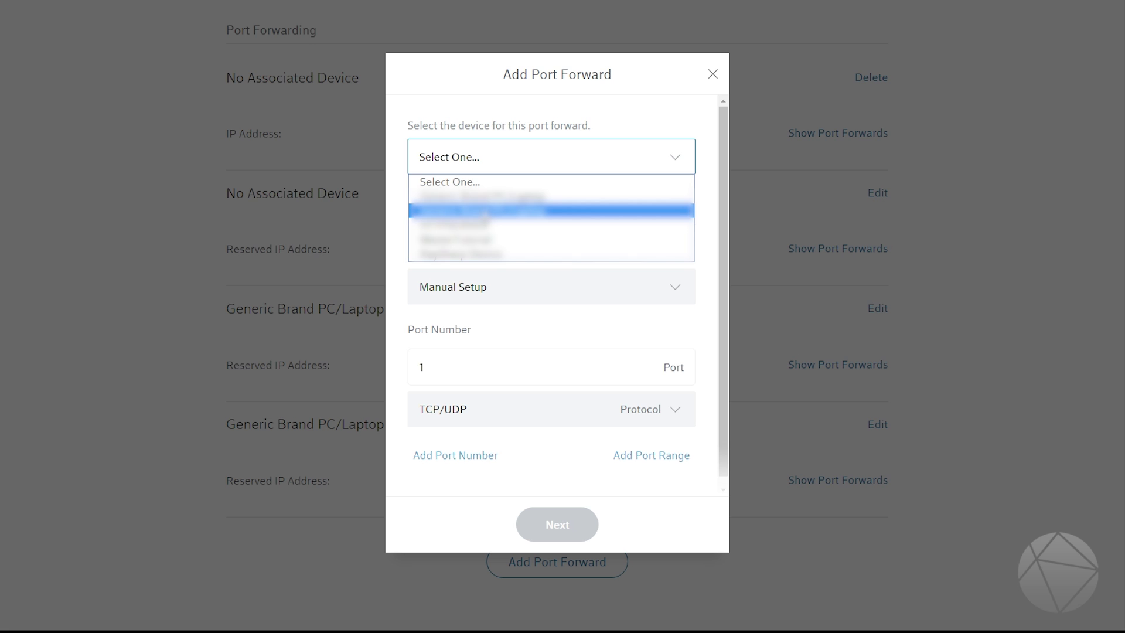
pyautogui.click(739, 89)
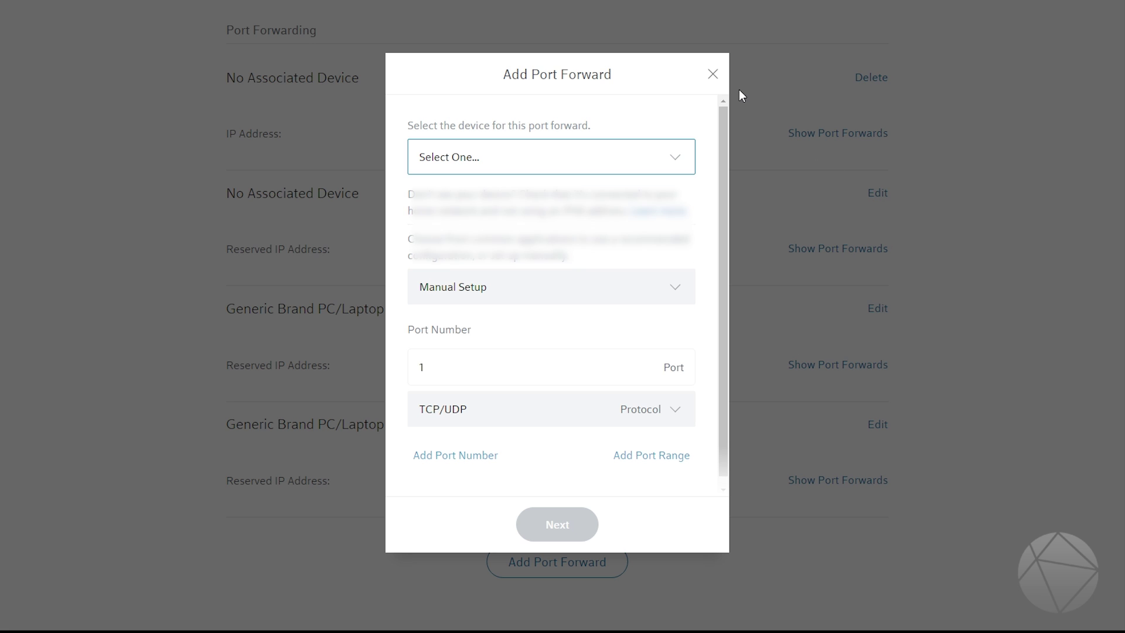
pyautogui.click(712, 74)
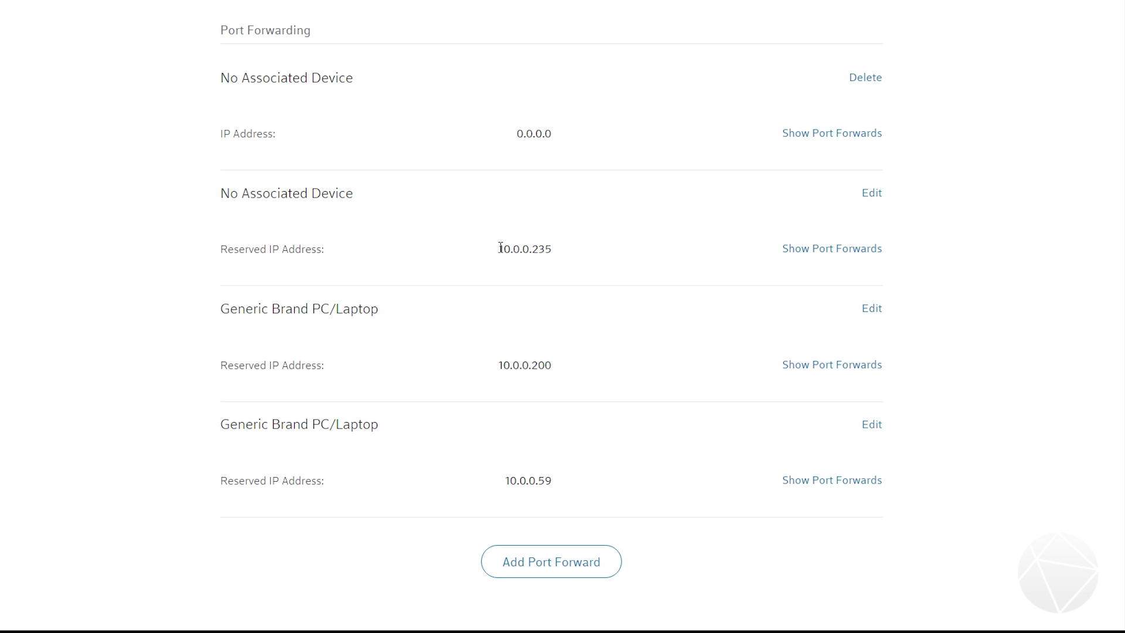
pyautogui.moveTo(499, 248); pyautogui.dragTo(558, 252)
pyautogui.moveTo(499, 365); pyautogui.dragTo(554, 376)
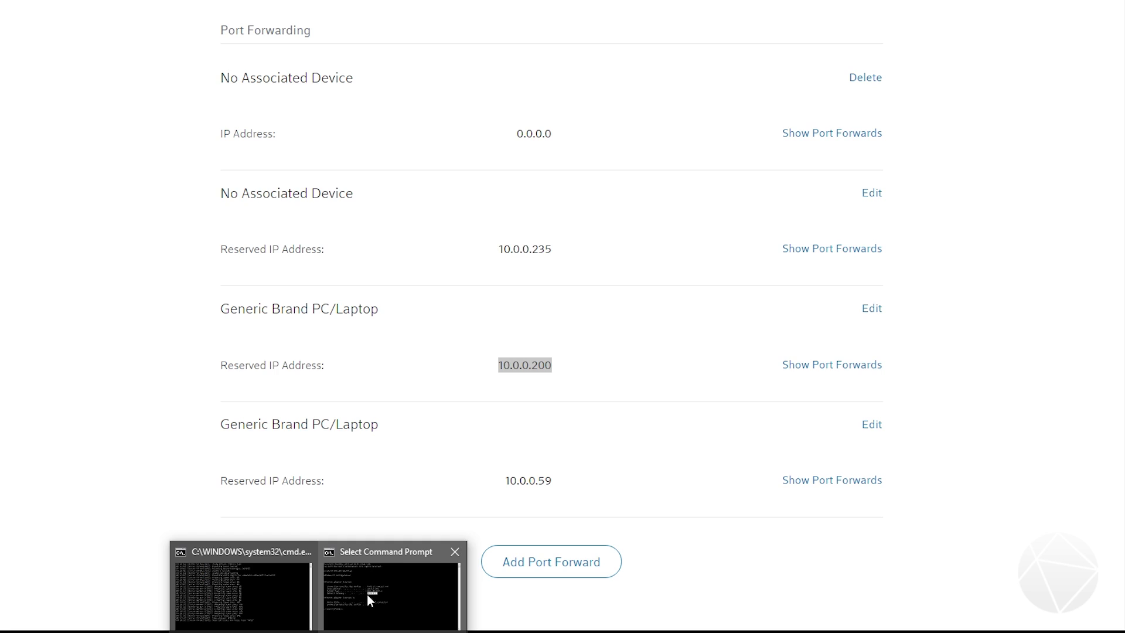
pyautogui.click(366, 594)
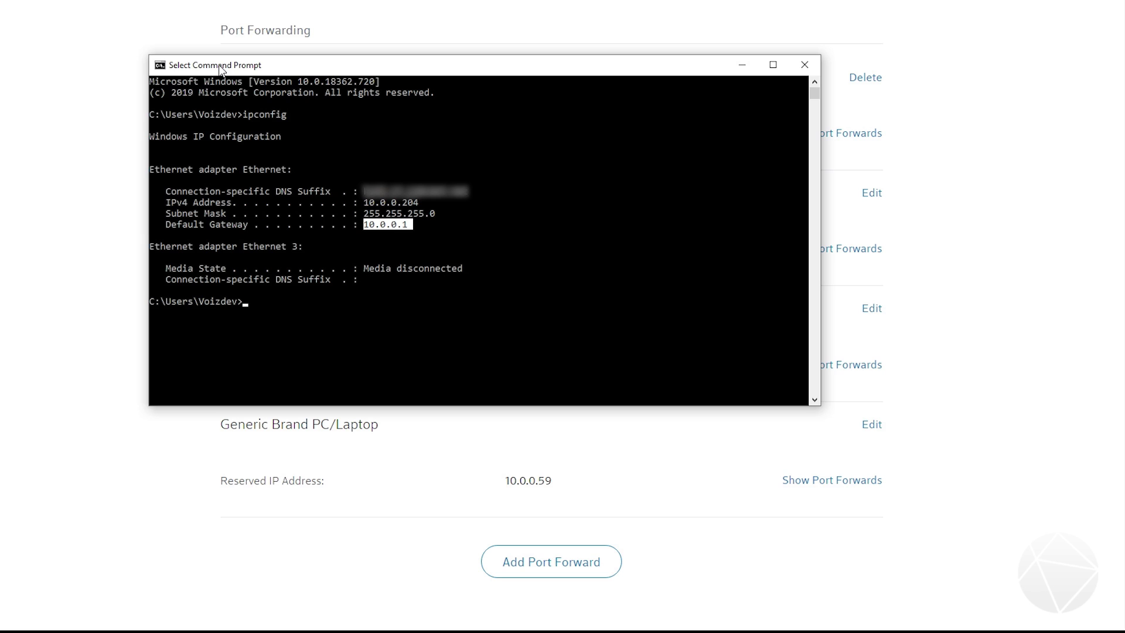
pyautogui.hotkey('alt', 'Tab')
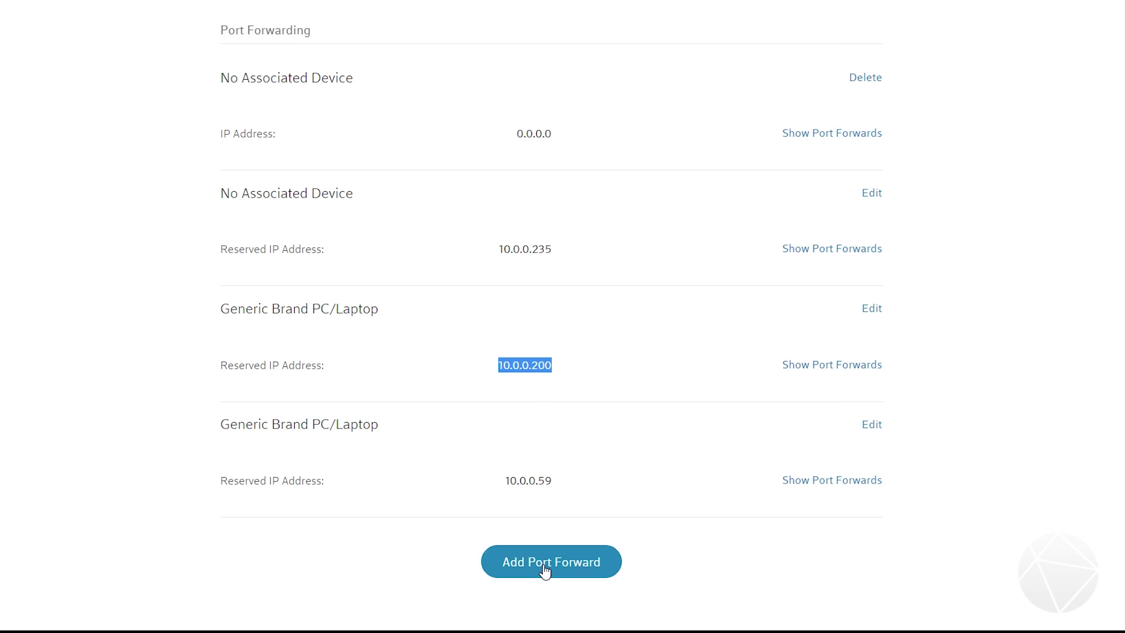
# Step: Start a new port forward and choose MasterTutorial as the device
pyautogui.click(544, 568)
pyautogui.click(495, 155)
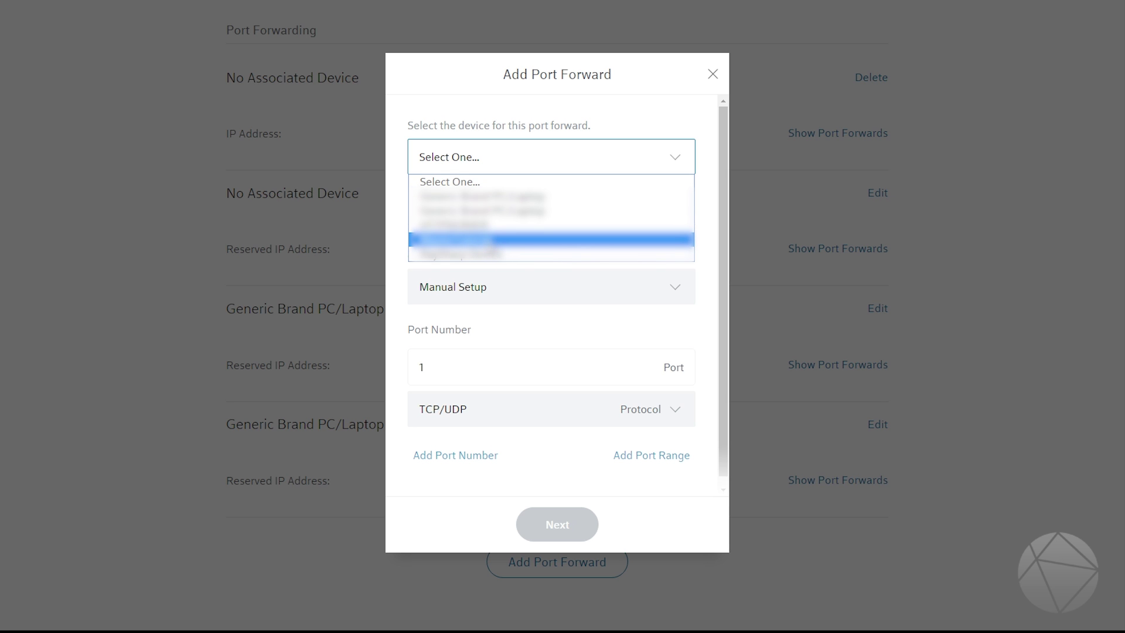
pyautogui.click(487, 239)
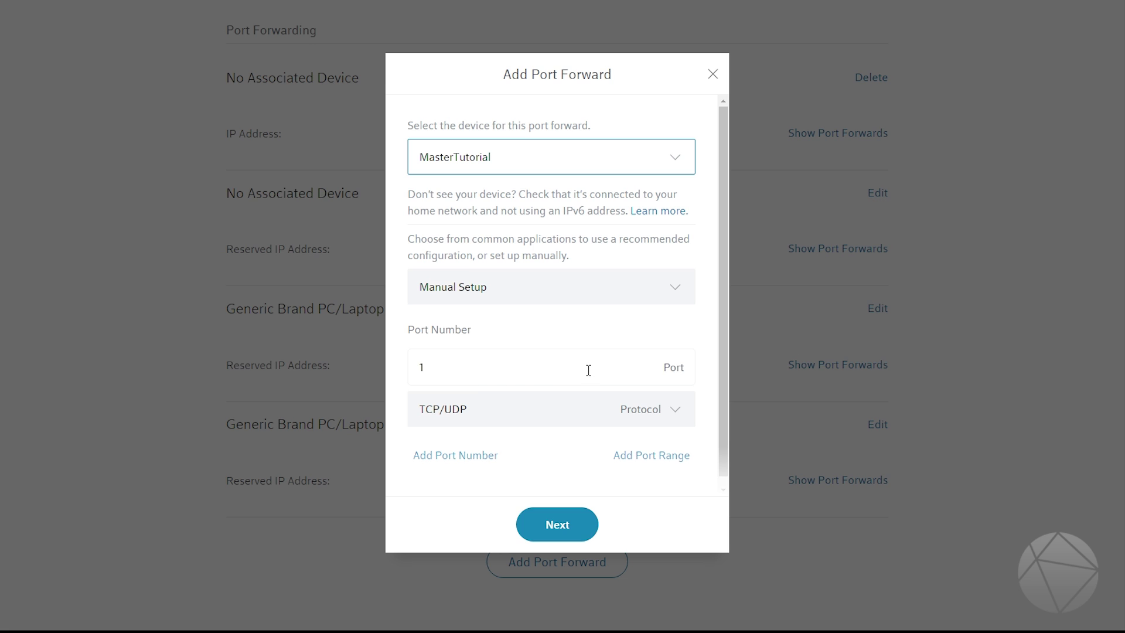
# Step: Enter port 25565, then change it to 25568
pyautogui.click(492, 374)
pyautogui.hotkey('ctrl', 'a')
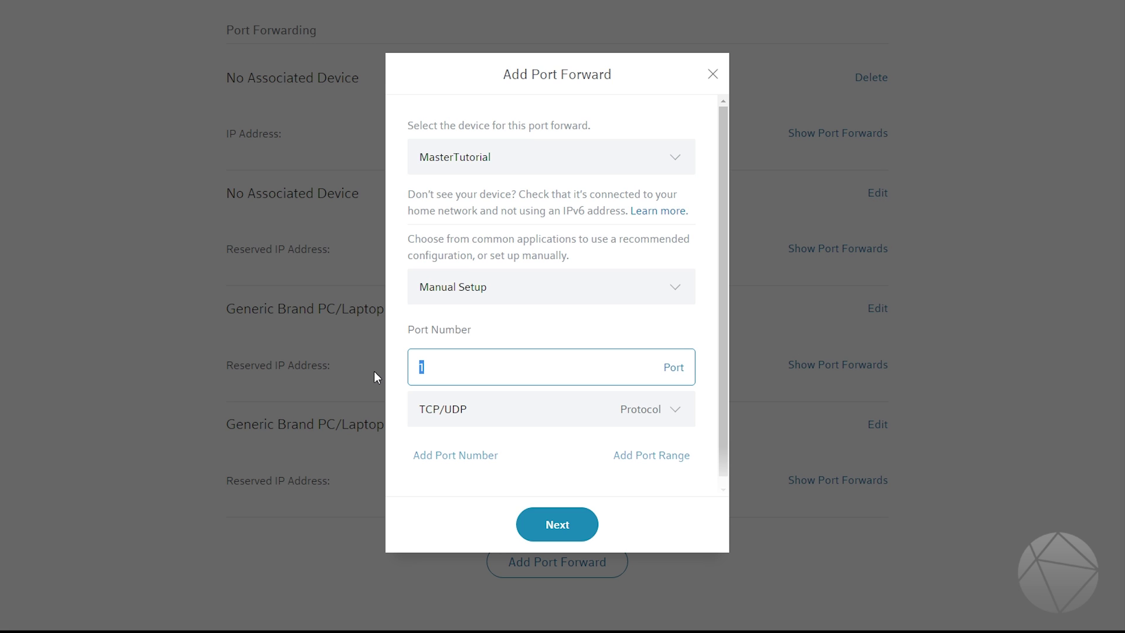
pyautogui.write('25565')
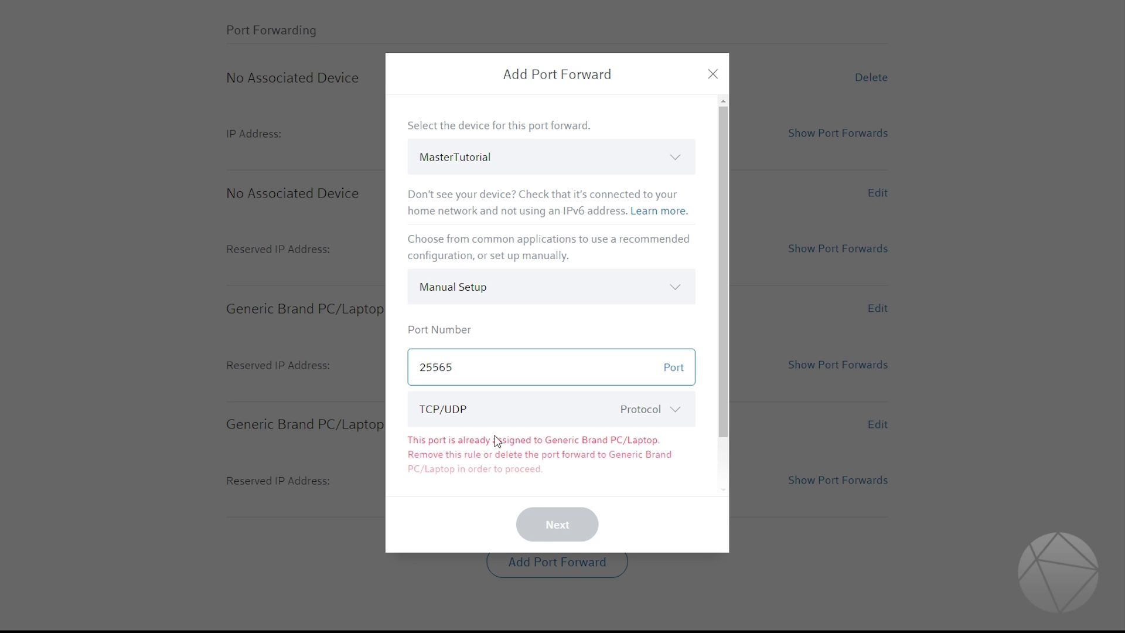
pyautogui.moveTo(721, 339); pyautogui.dragTo(721, 388)
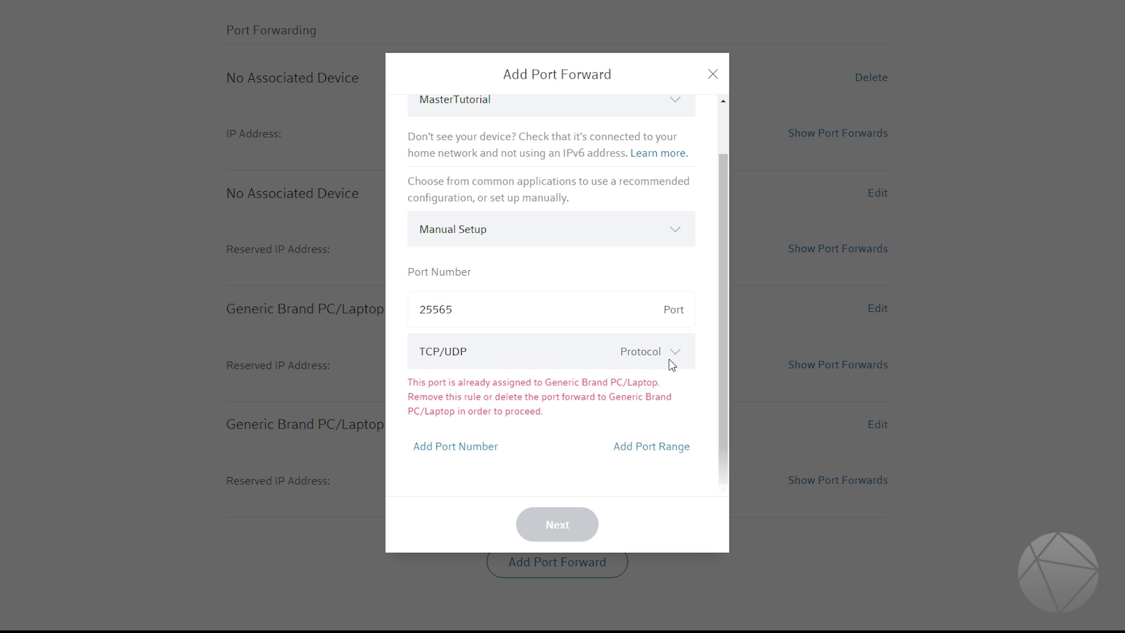
pyautogui.moveTo(460, 309); pyautogui.dragTo(449, 314)
pyautogui.write('8')
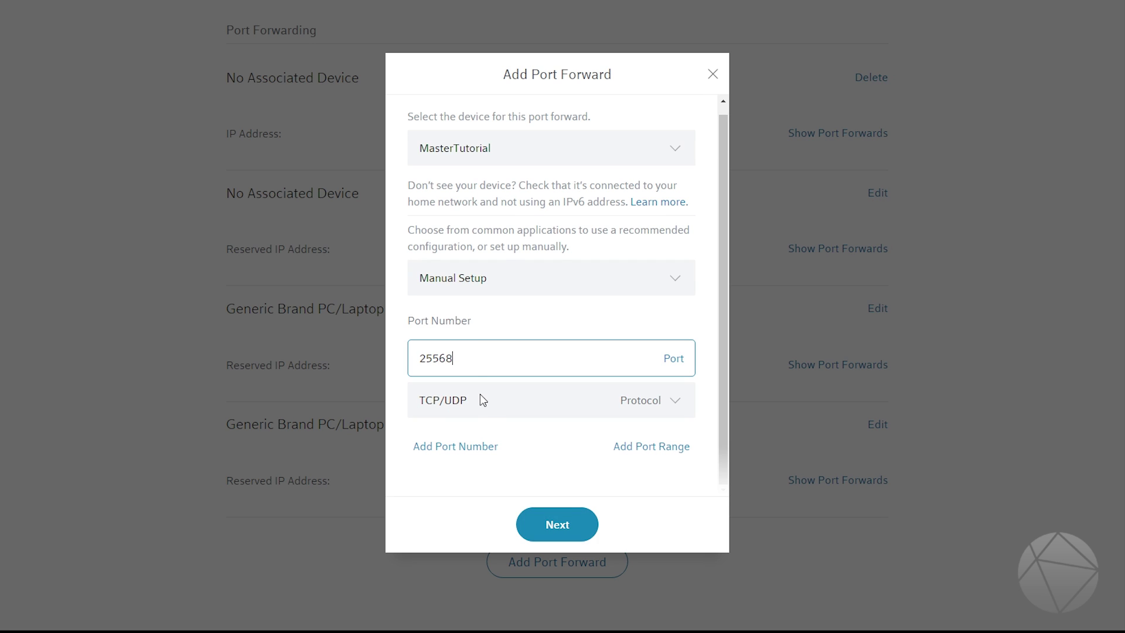
# Step: Browse the preset game configurations and keep Manual Setup
pyautogui.click(487, 289)
pyautogui.click(485, 283)
pyautogui.click(485, 285)
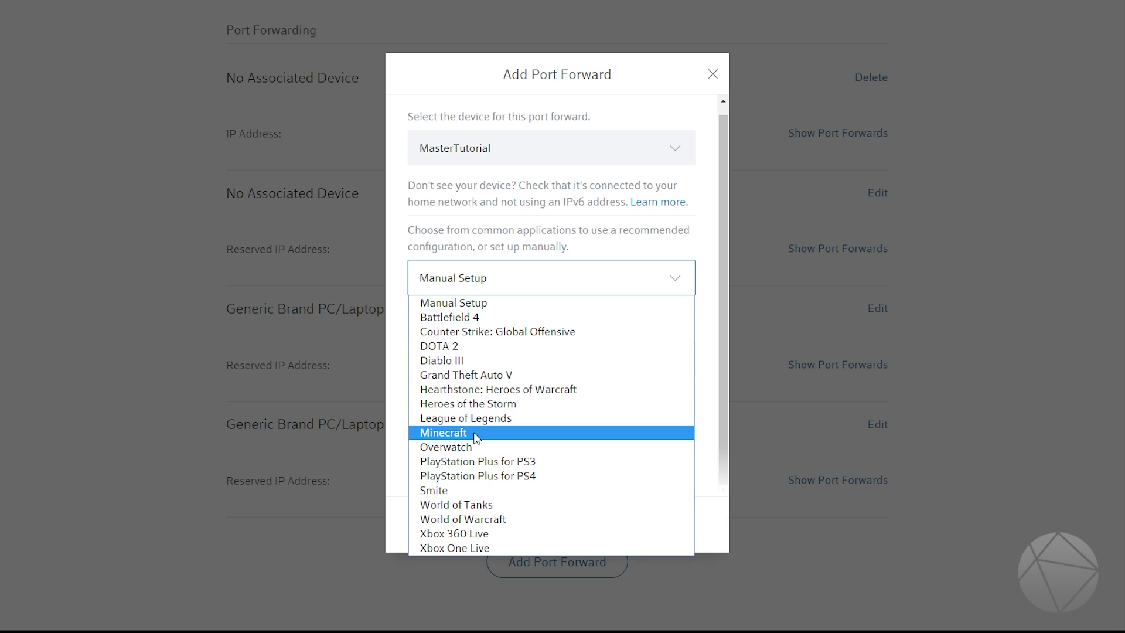
pyautogui.click(488, 303)
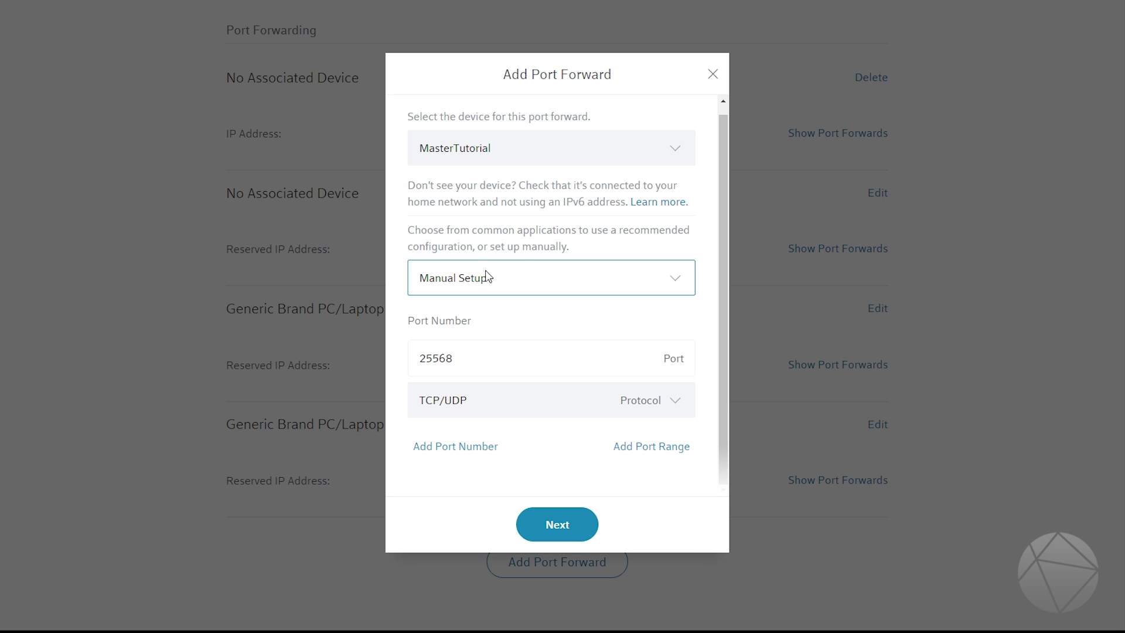
# Step: Briefly change the port back to 25565, then restore it to 25568
pyautogui.press('Tab')
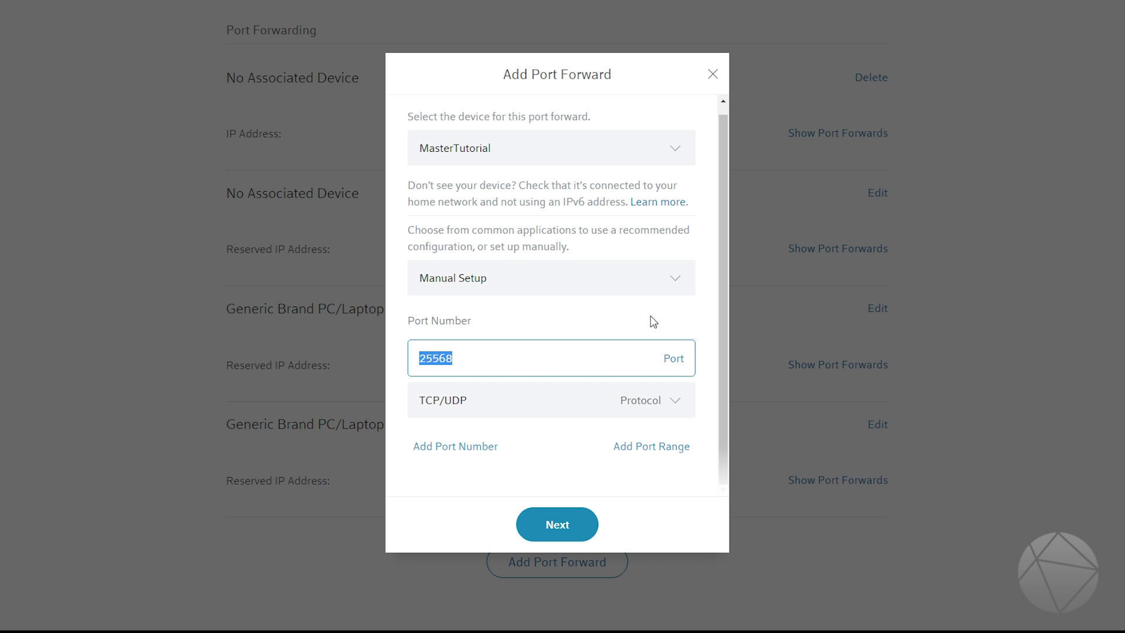
pyautogui.click(435, 359)
pyautogui.moveTo(444, 358); pyautogui.dragTo(452, 358)
pyautogui.write('5')
pyautogui.click(419, 388)
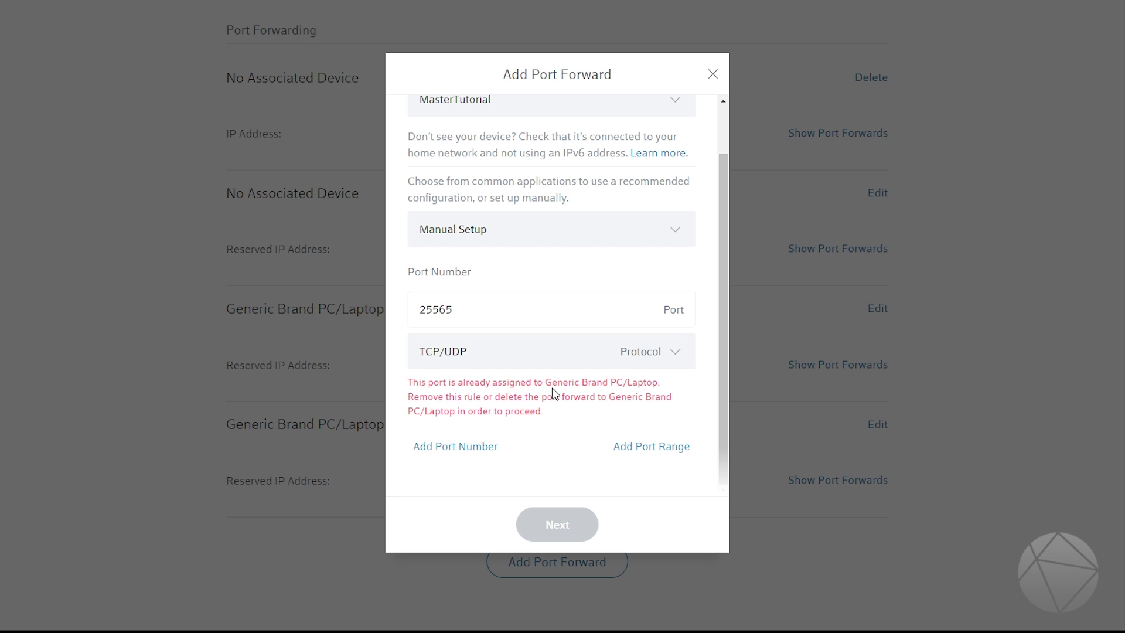
pyautogui.click(470, 309)
pyautogui.press('BackSpace')
pyautogui.write('8')
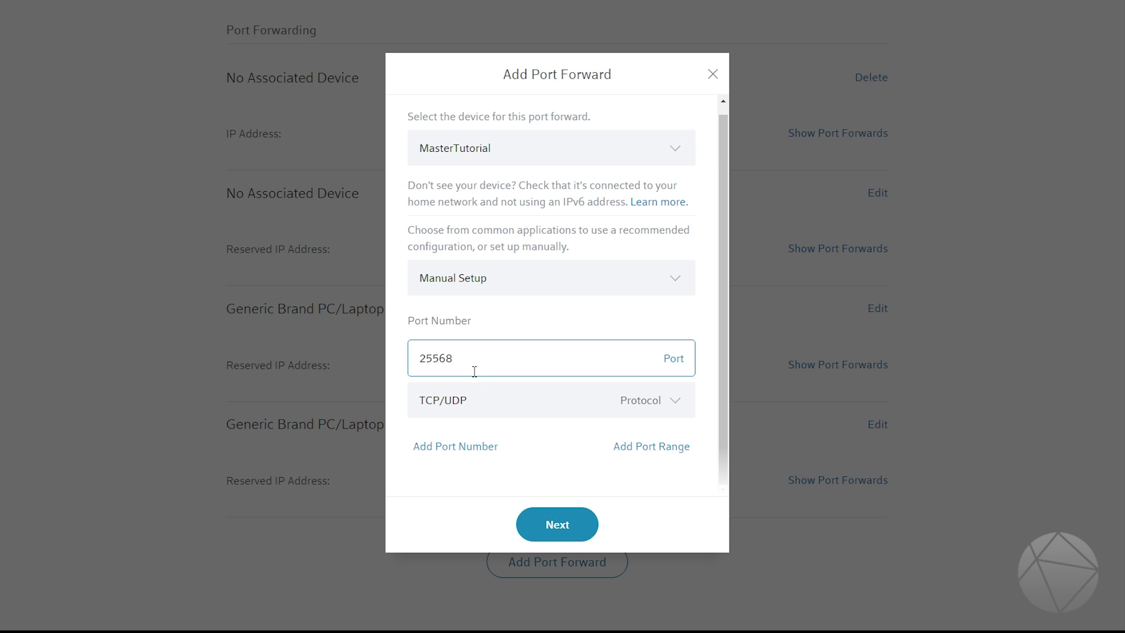
# Step: Keep TCP/UDP as the protocol and select the port value 25568
pyautogui.click(509, 409)
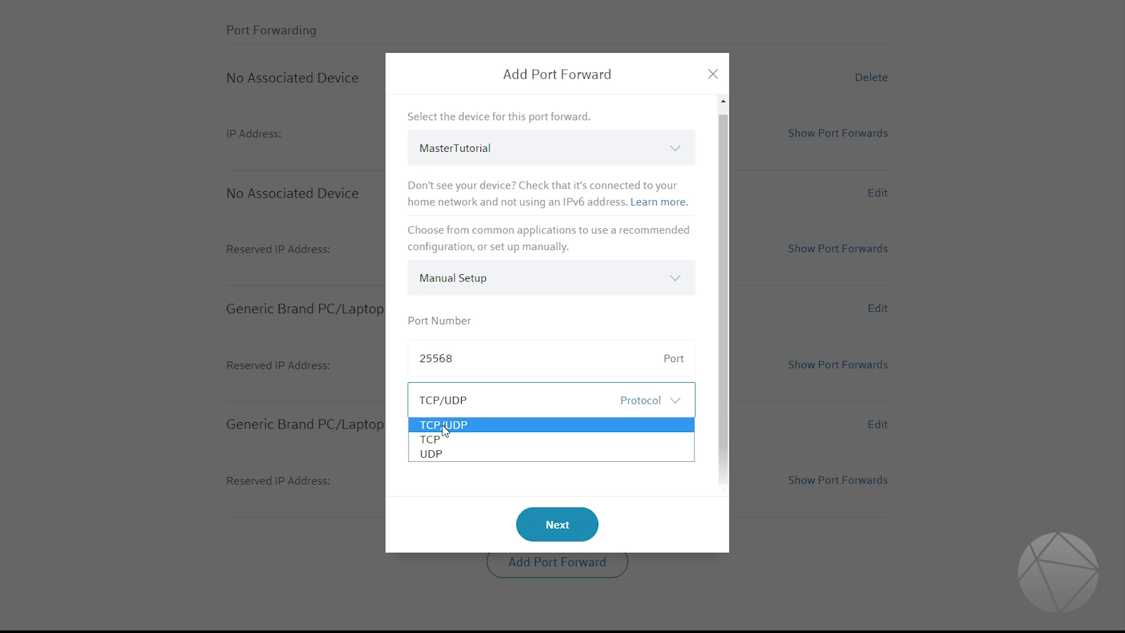
pyautogui.click(501, 316)
pyautogui.moveTo(454, 358); pyautogui.dragTo(419, 358)
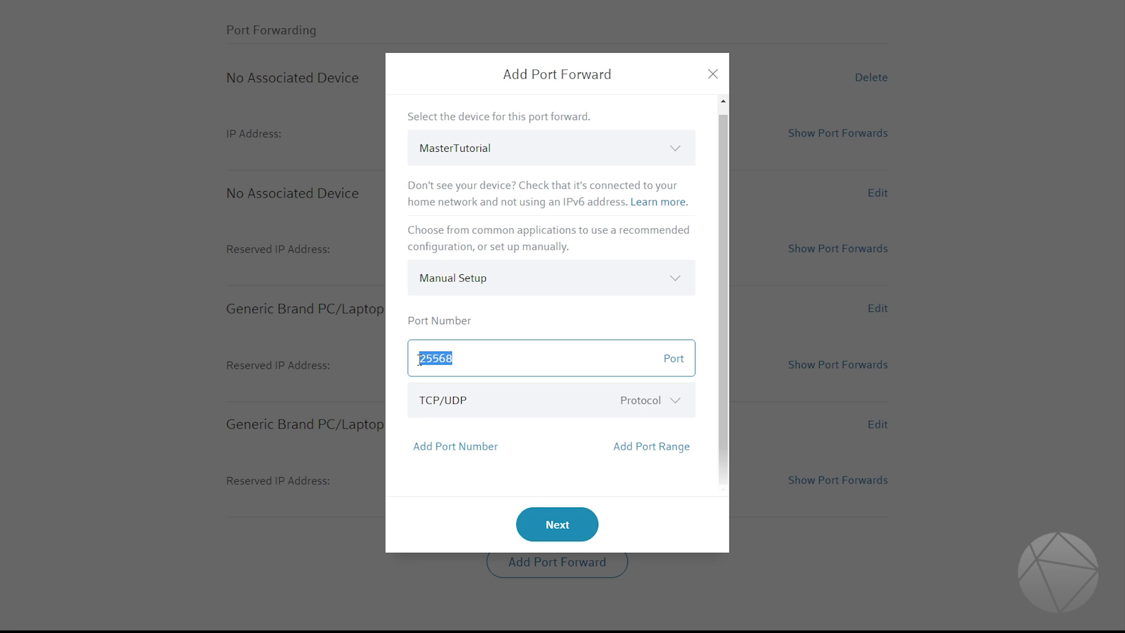
pyautogui.click(464, 359)
pyautogui.moveTo(464, 359); pyautogui.dragTo(416, 360)
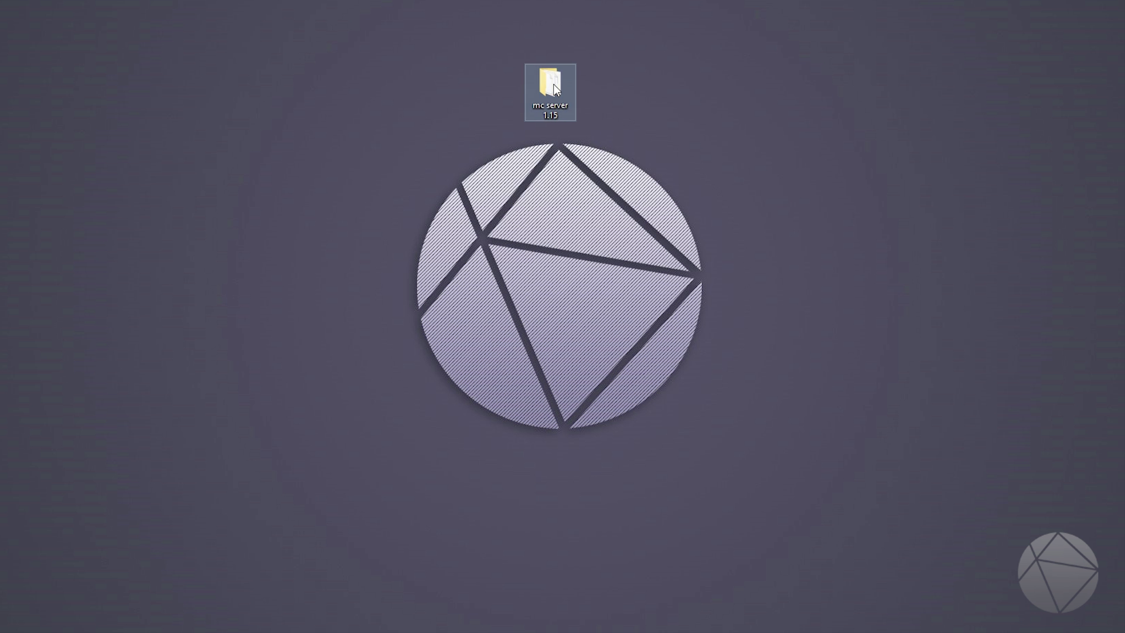
# Step: Open the mc server 1.15 folder and choose Open with for server.properties
pyautogui.doubleClick(553, 84)
pyautogui.click(436, 191)
pyautogui.rightClick(436, 193)
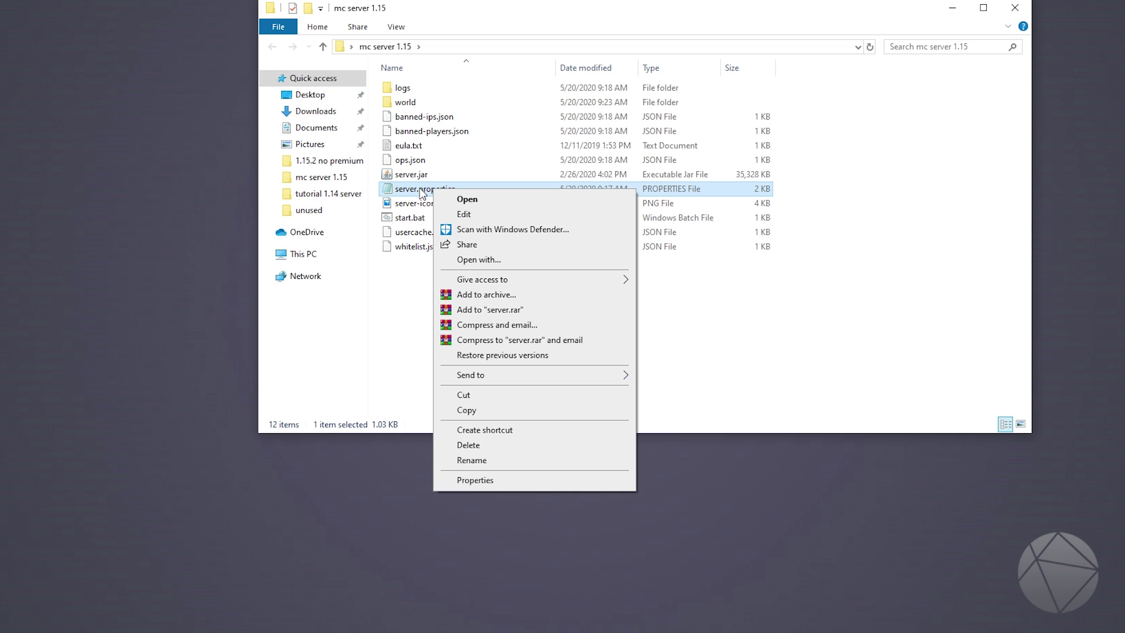
pyautogui.rightClick(419, 189)
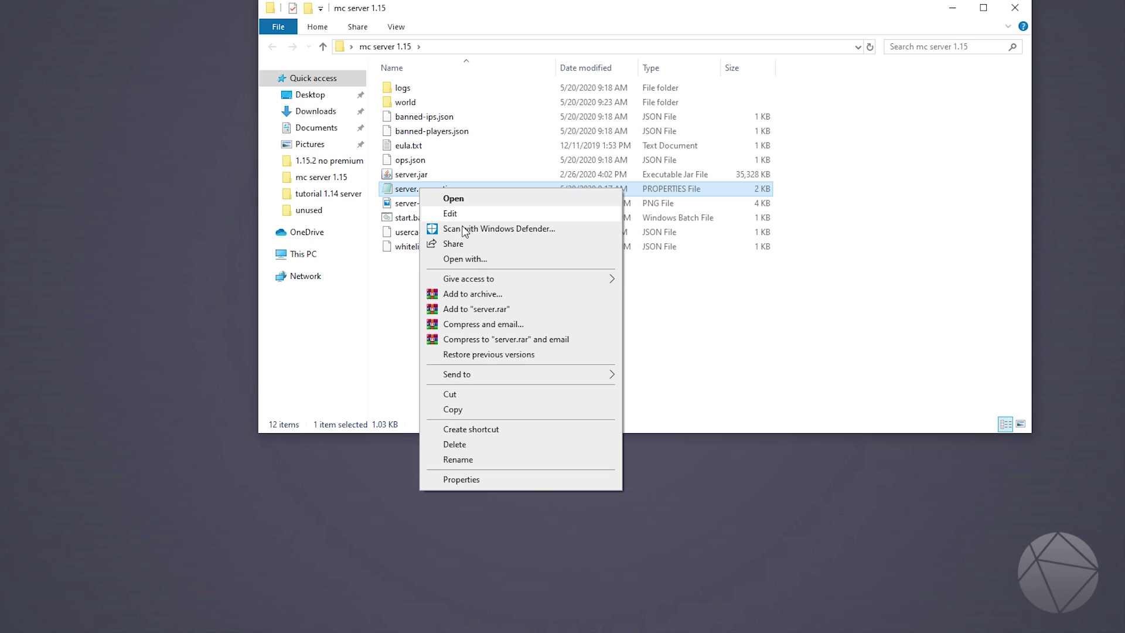
pyautogui.click(478, 260)
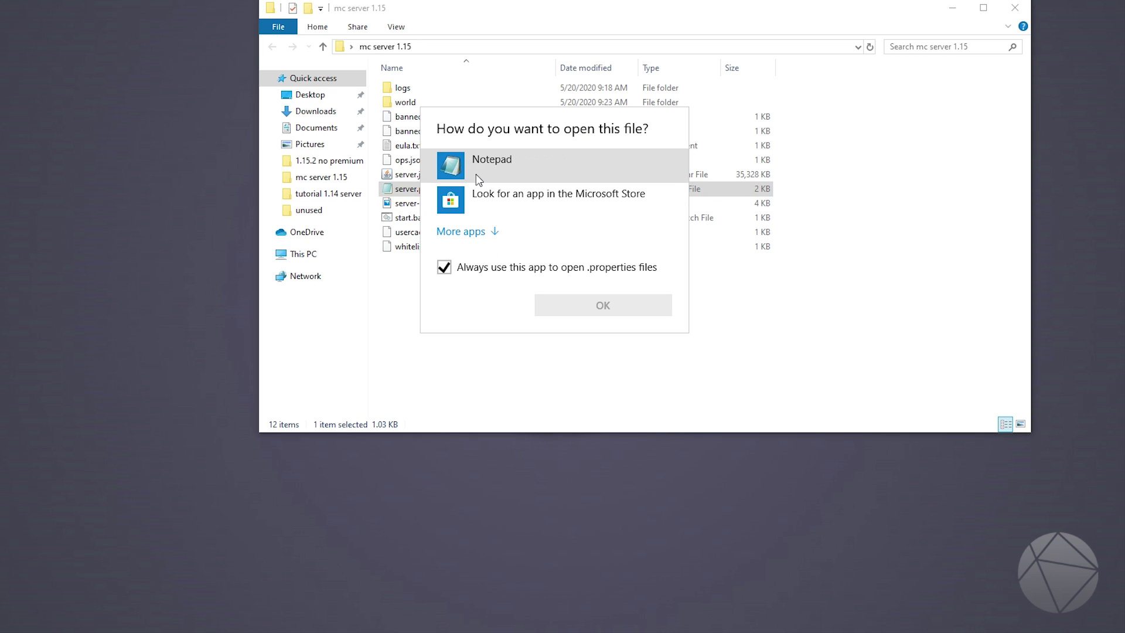
# Step: Open server.properties in Notepad and locate the server-port line
pyautogui.click(477, 174)
pyautogui.click(586, 312)
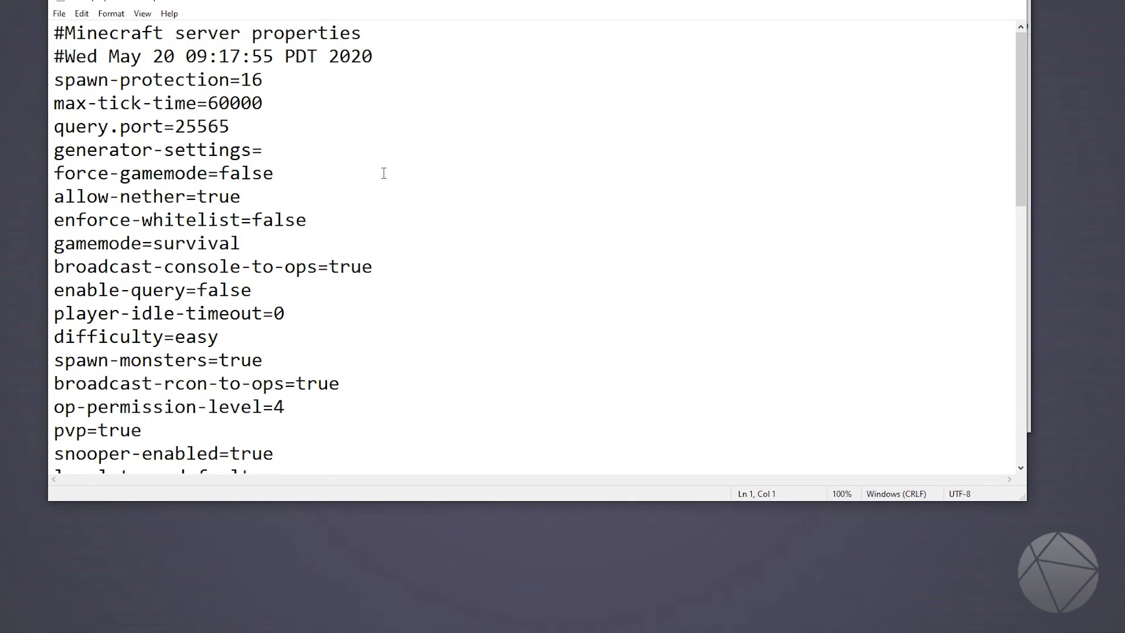
pyautogui.moveTo(1017, 124); pyautogui.dragTo(1030, 303)
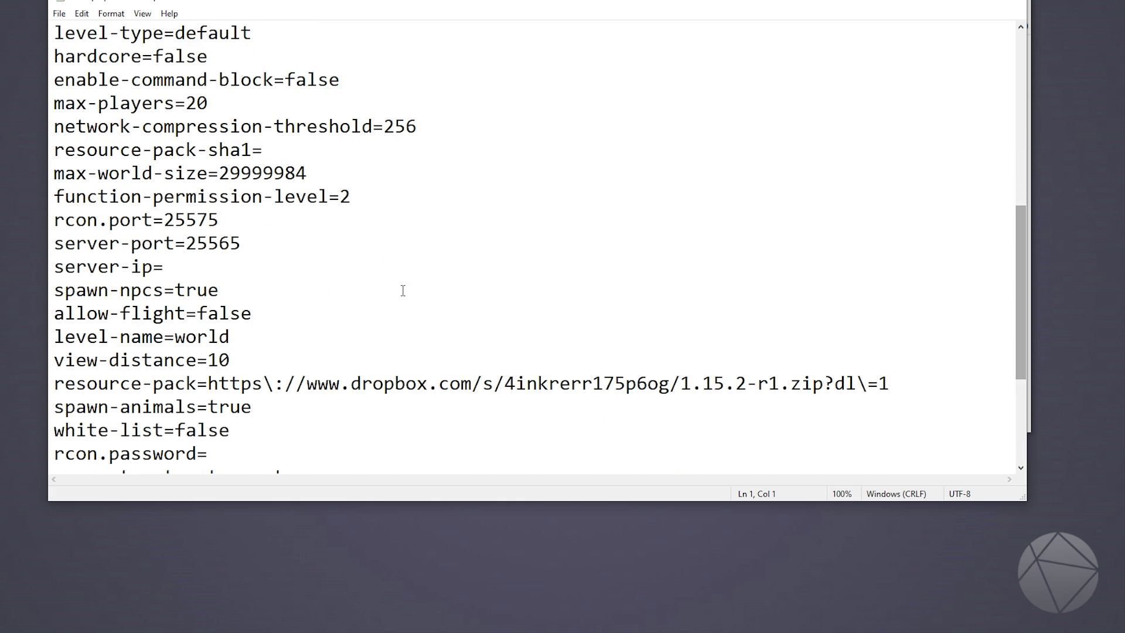
pyautogui.moveTo(240, 242); pyautogui.dragTo(45, 242)
# Step: Try server-port 25568, revert it to 25565, and close Notepad without saving
pyautogui.click(223, 243)
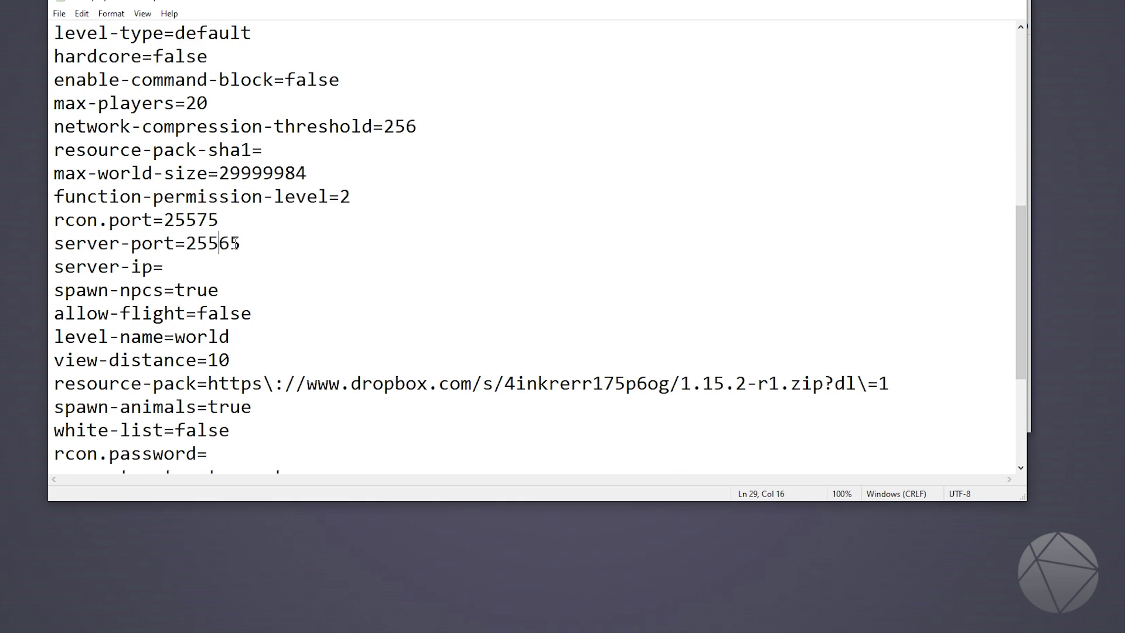
pyautogui.click(239, 237)
pyautogui.press('BackSpace')
pyautogui.write('8')
pyautogui.press('BackSpace')
pyautogui.write('5')
pyautogui.moveTo(240, 243); pyautogui.dragTo(59, 244)
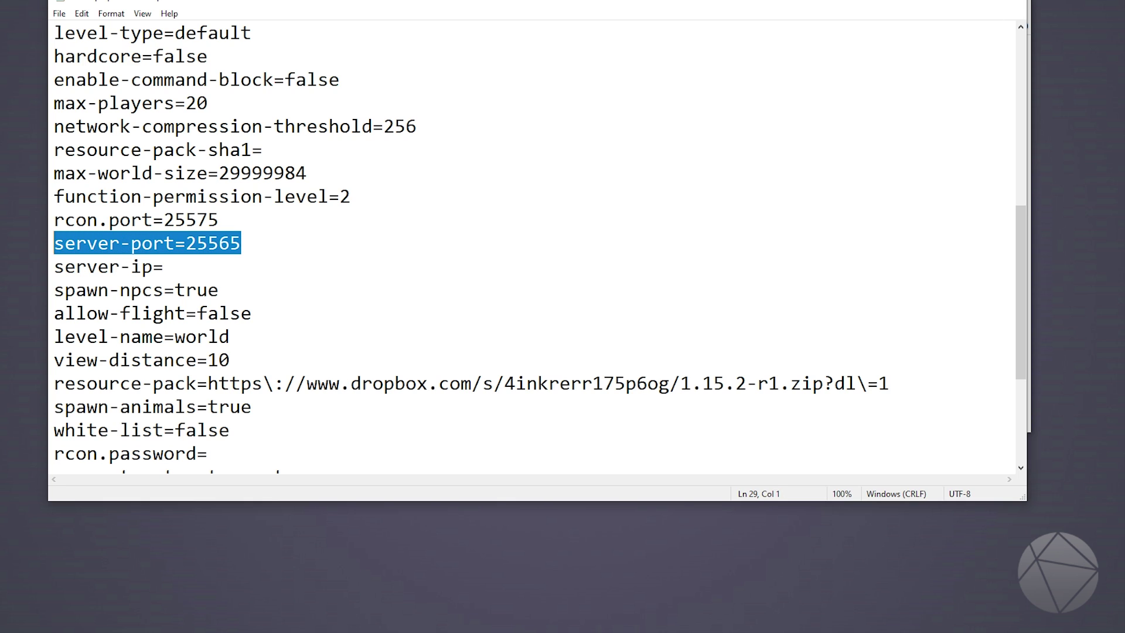
pyautogui.click(1007, 5)
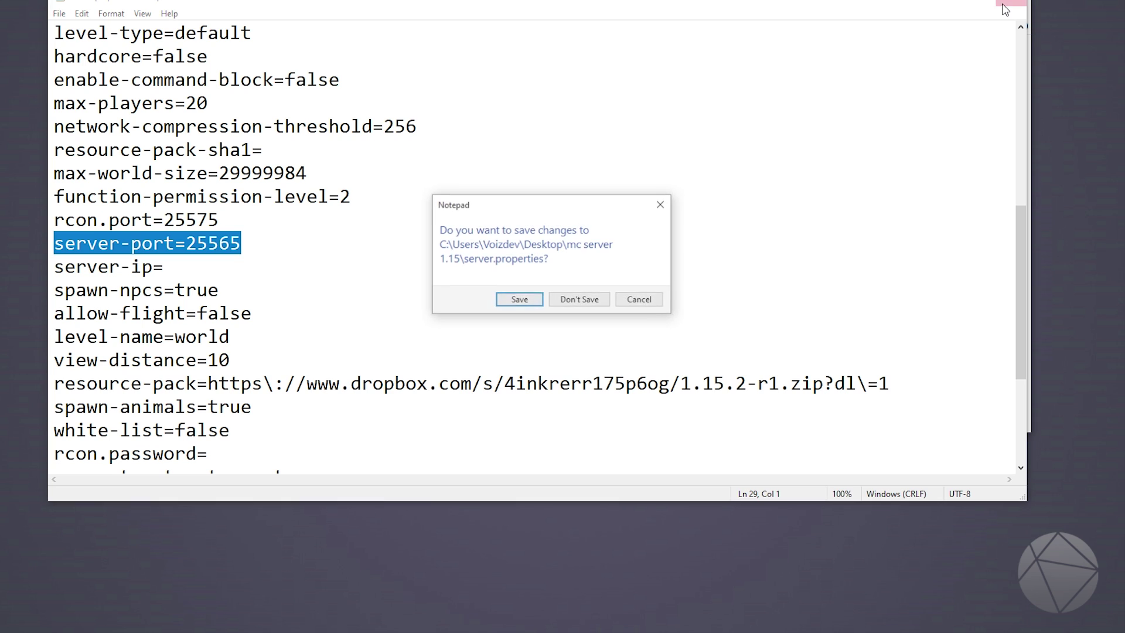
pyautogui.click(582, 298)
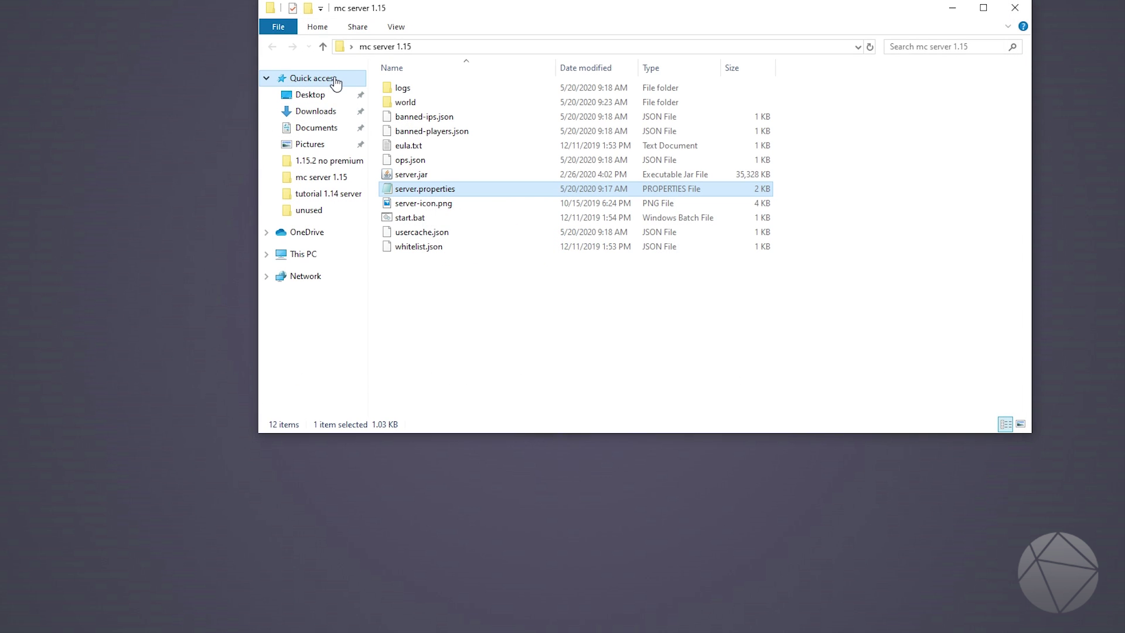
# Step: Close the server folder window and add a TCP/UDP forward of port 25568 for MasterTutorial
pyautogui.click(1014, 8)
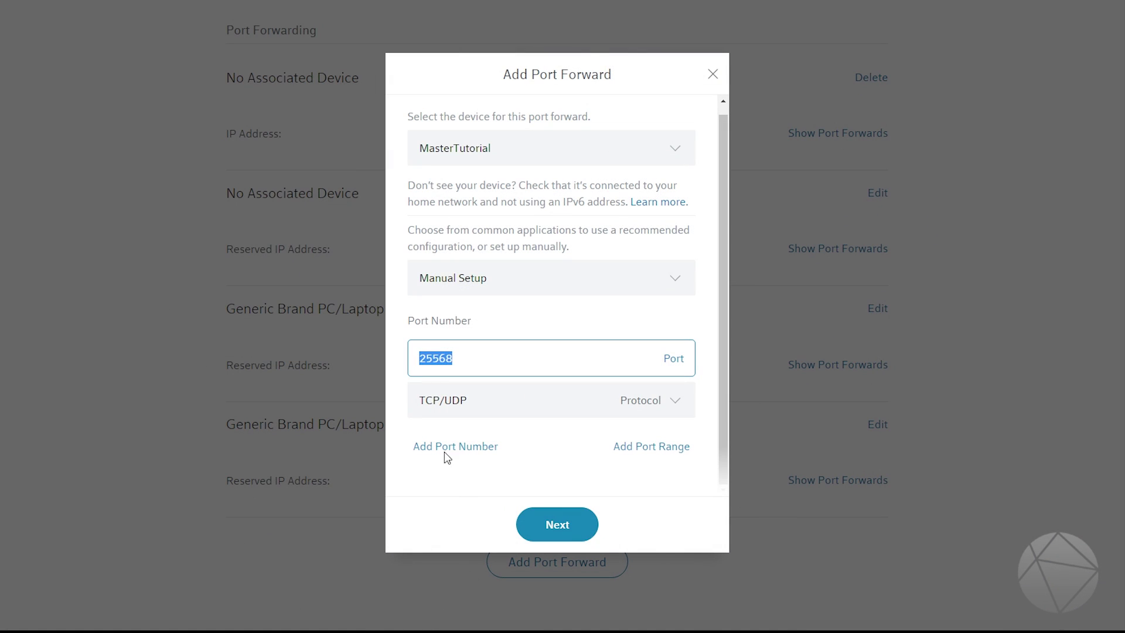
pyautogui.click(530, 370)
pyautogui.doubleClick(494, 358)
pyautogui.click(567, 533)
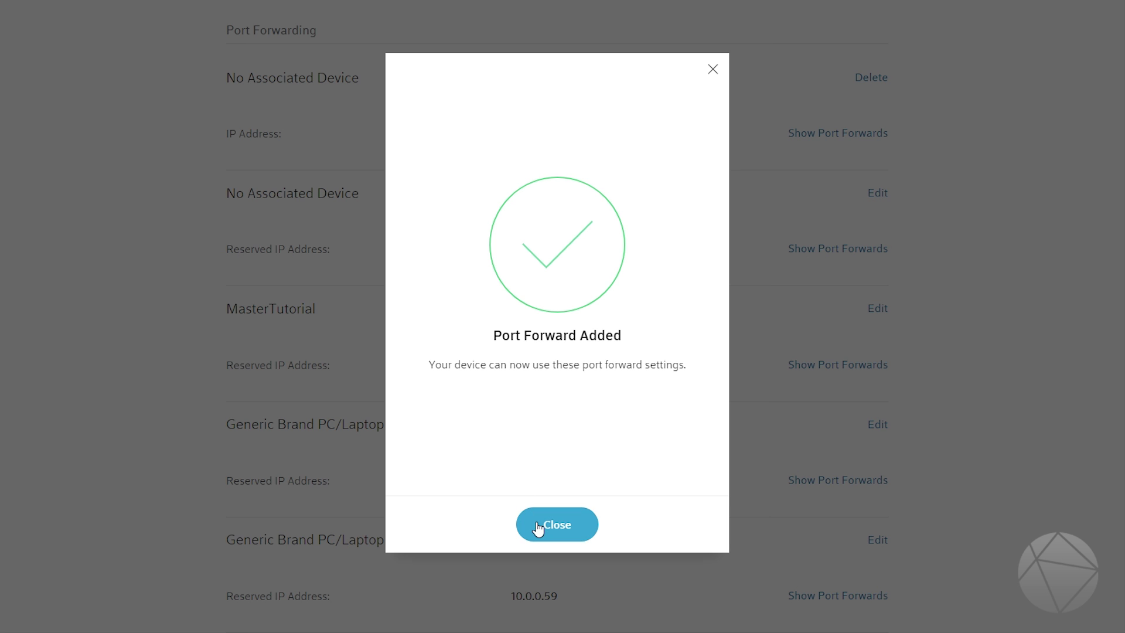
# Step: Dismiss the confirmation and verify MasterTutorial now forwards port 25568
pyautogui.click(575, 529)
pyautogui.scroll(-2, 585, 468)
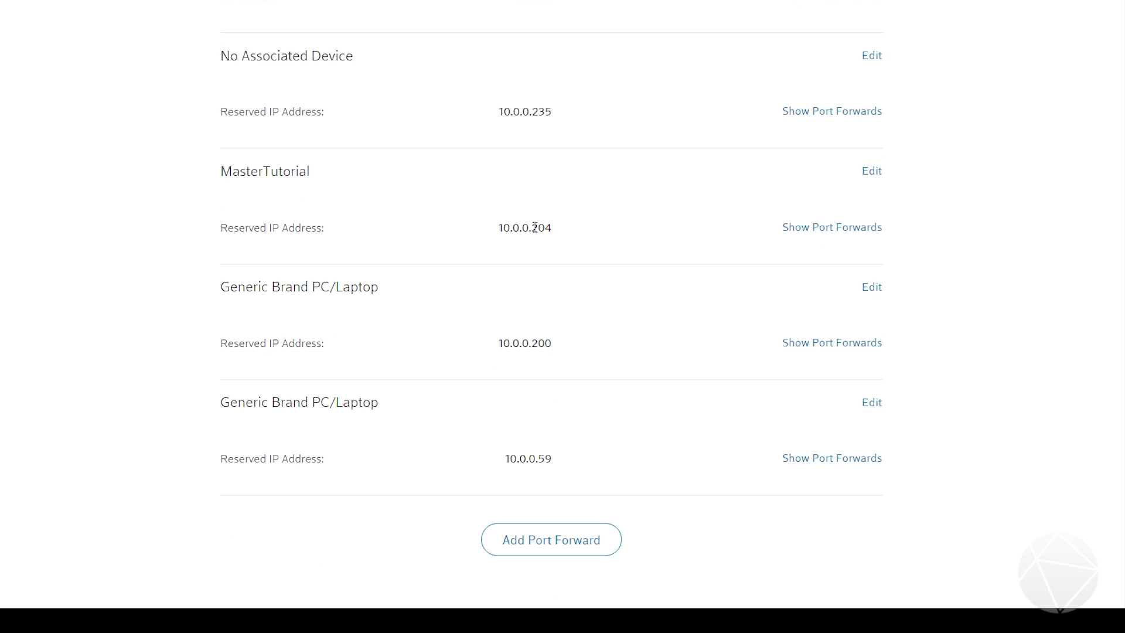
pyautogui.click(807, 239)
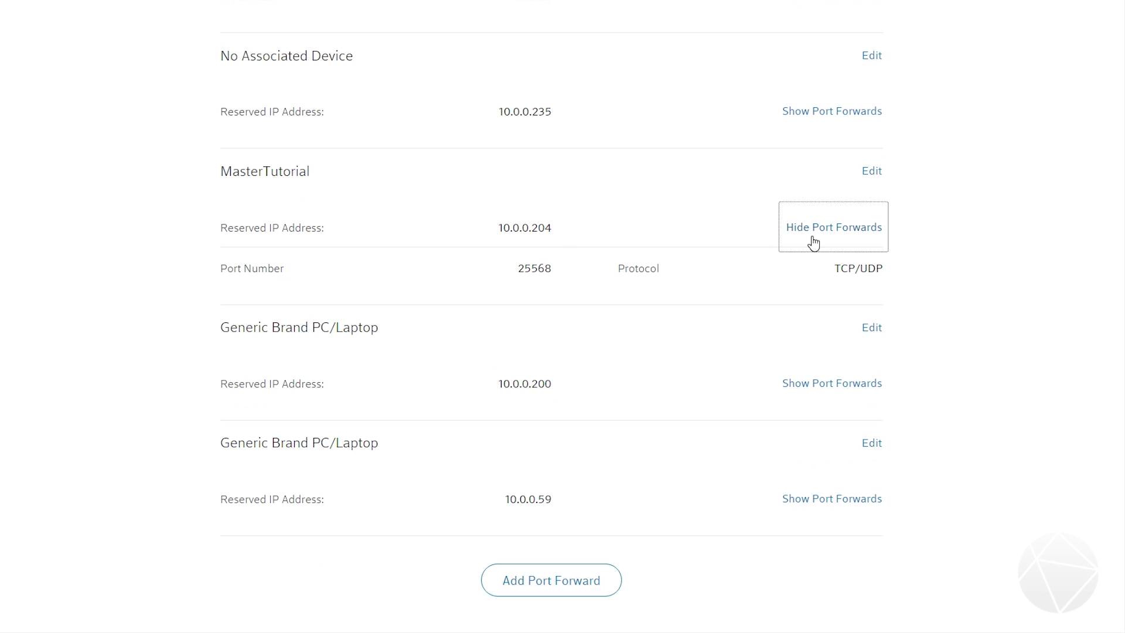
pyautogui.moveTo(577, 275); pyautogui.dragTo(472, 272)
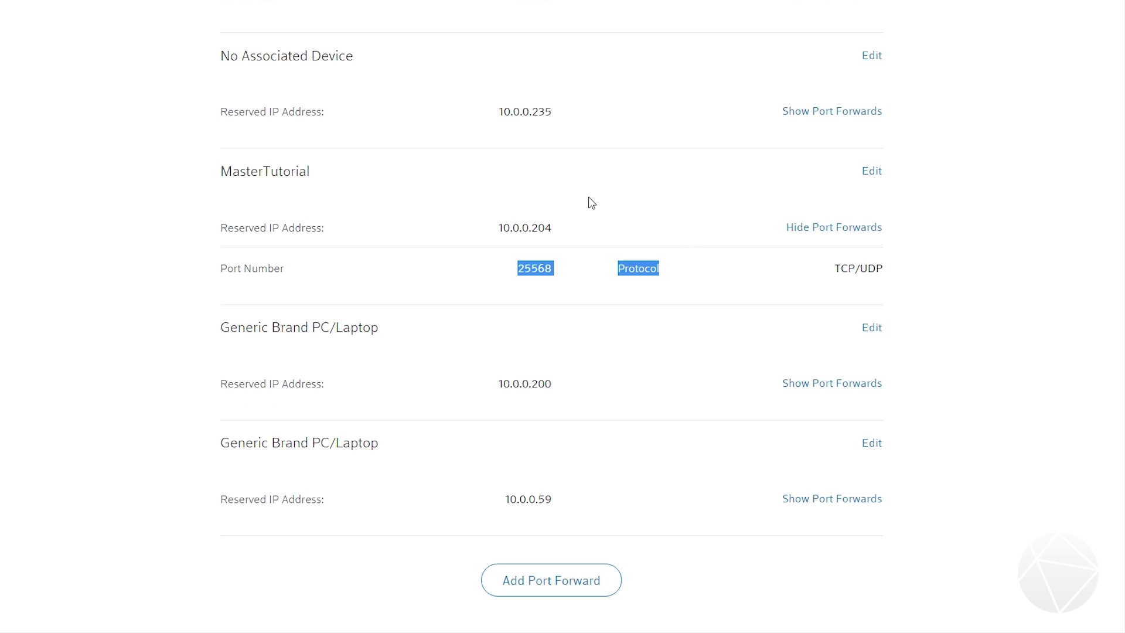
# Step: Go back through Advanced Settings to the Network overview page
pyautogui.scroll(3, 617, 324)
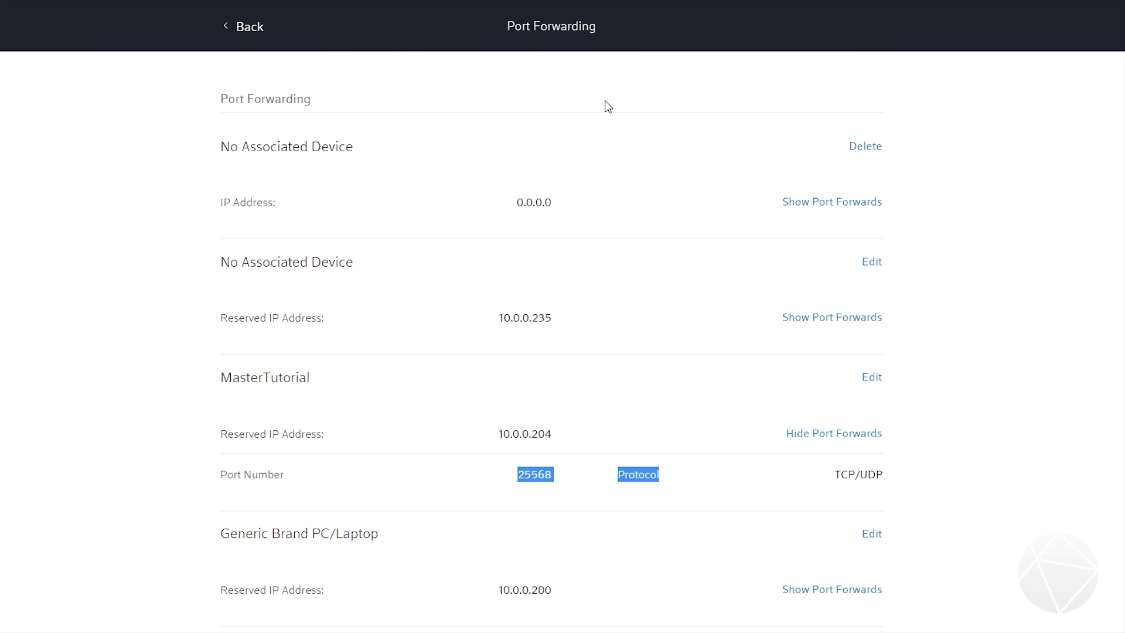
pyautogui.click(242, 31)
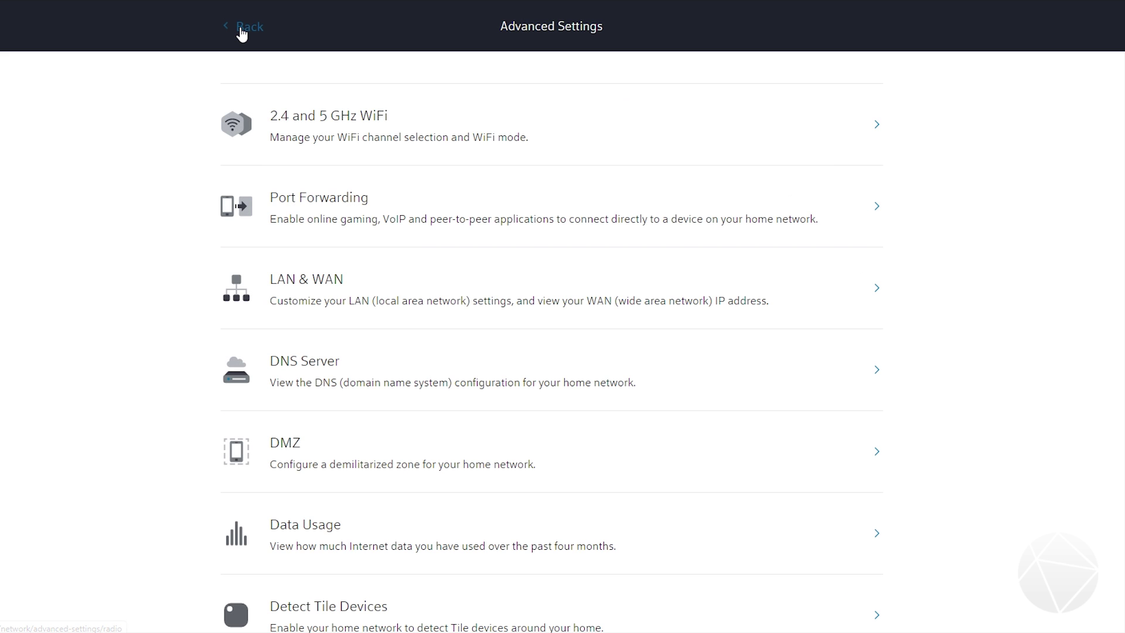
pyautogui.click(242, 32)
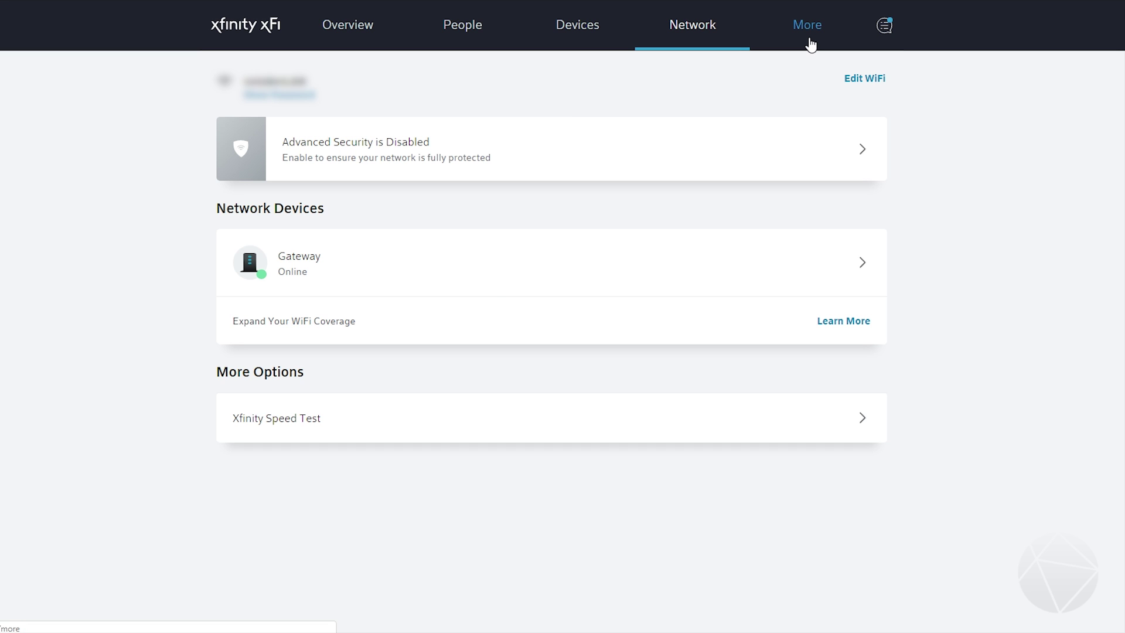
# Step: Under More > My Services, confirm xFi Advanced Security stays off, then return to the services list
pyautogui.click(810, 41)
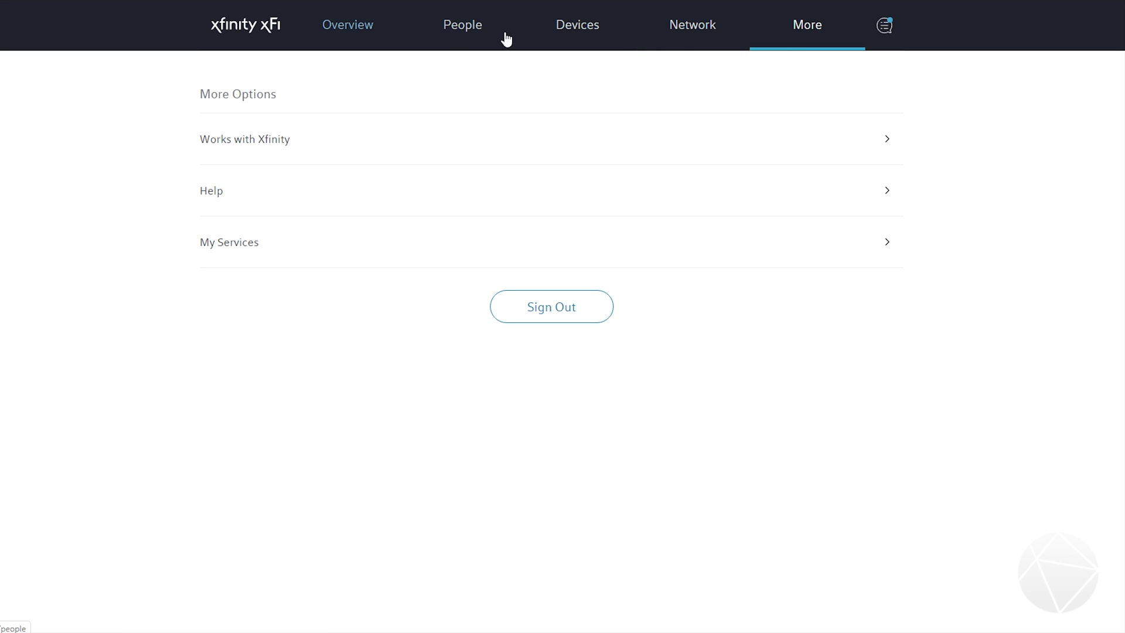
pyautogui.click(271, 253)
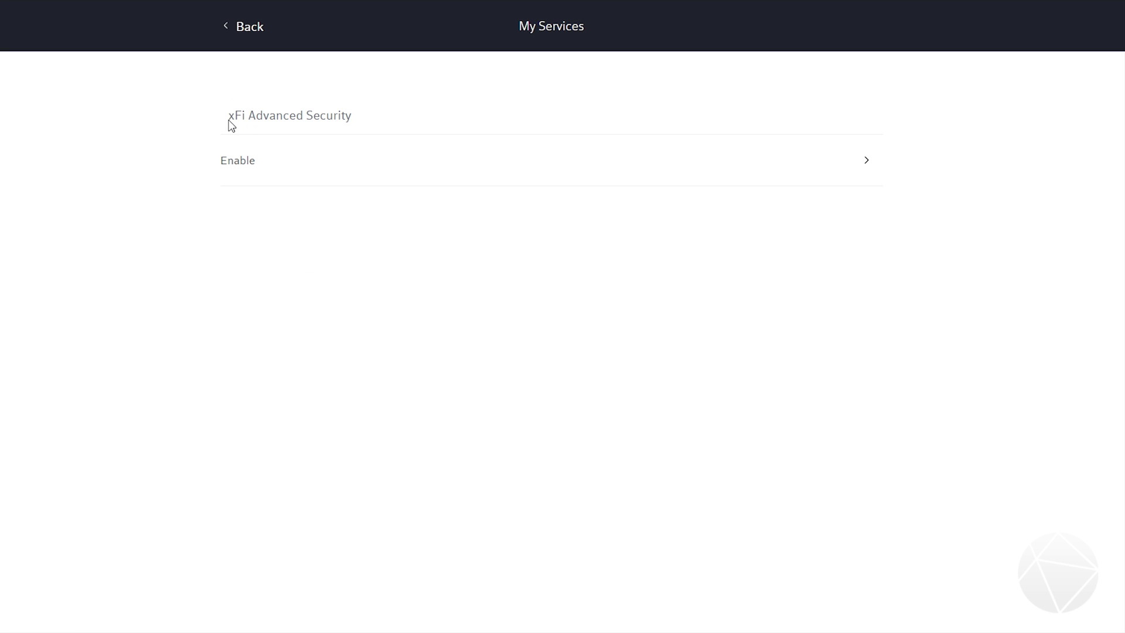
pyautogui.moveTo(230, 122); pyautogui.dragTo(350, 119)
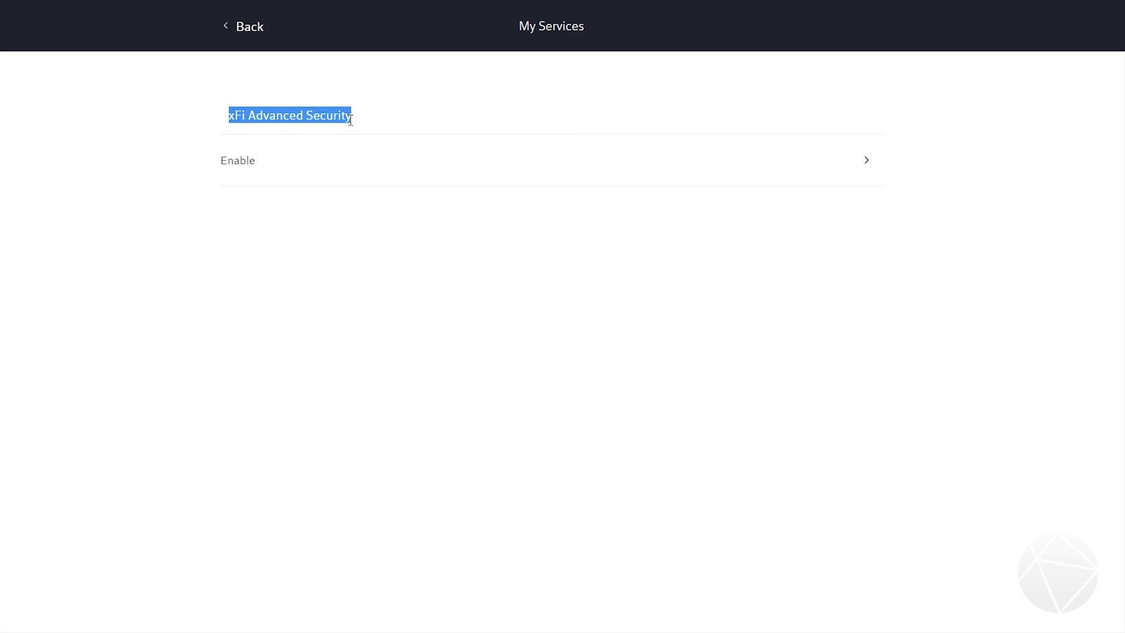
pyautogui.click(343, 173)
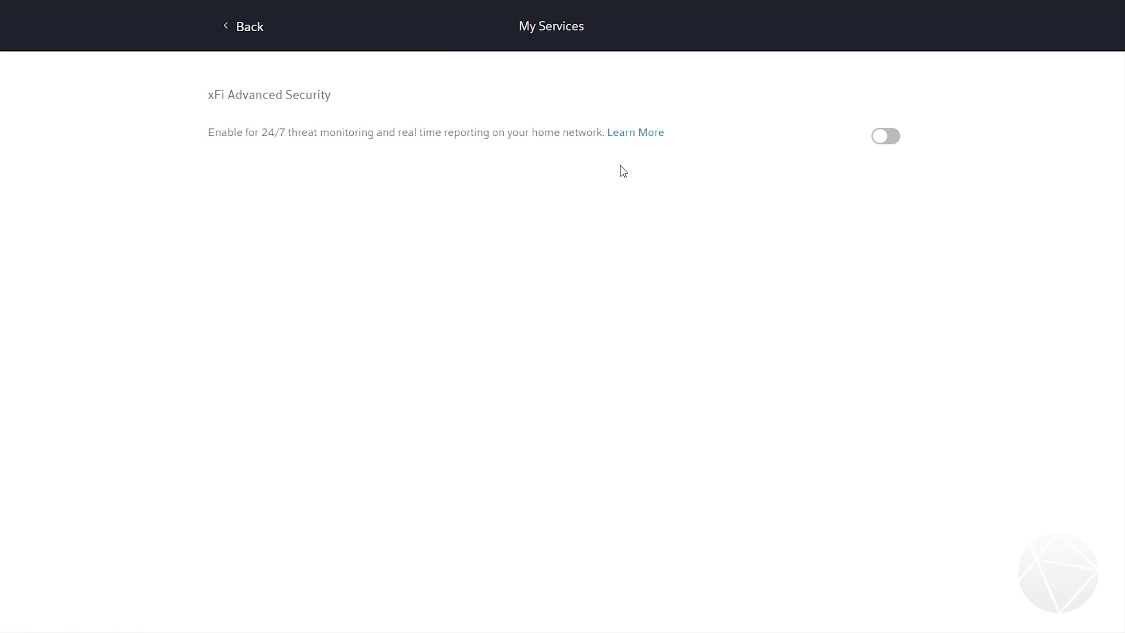
pyautogui.moveTo(216, 134); pyautogui.dragTo(796, 150)
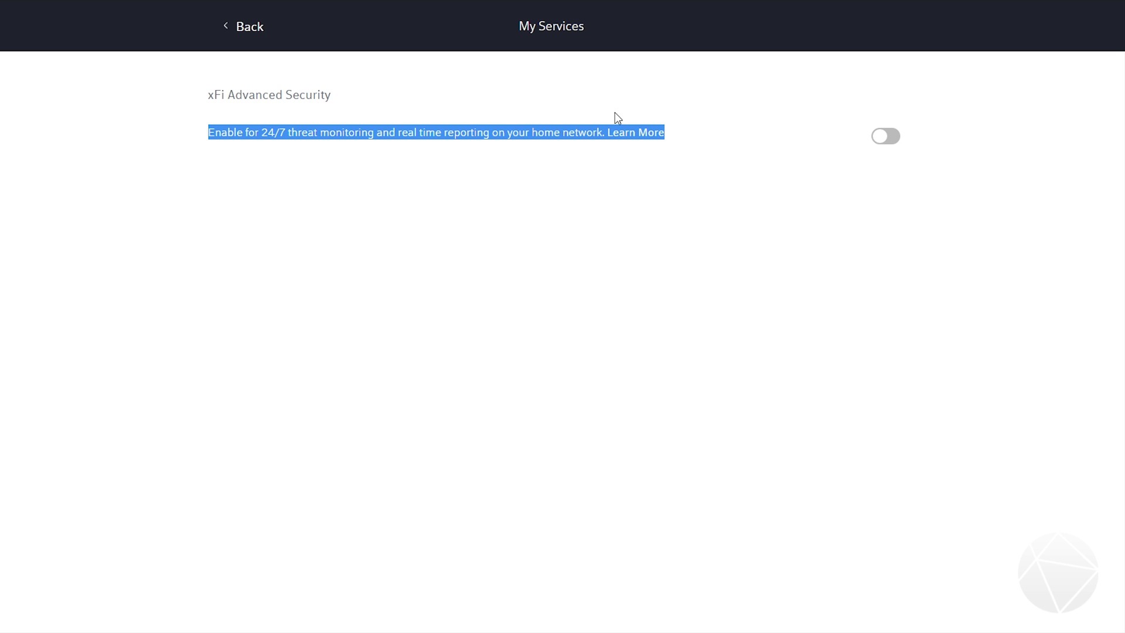
pyautogui.click(211, 164)
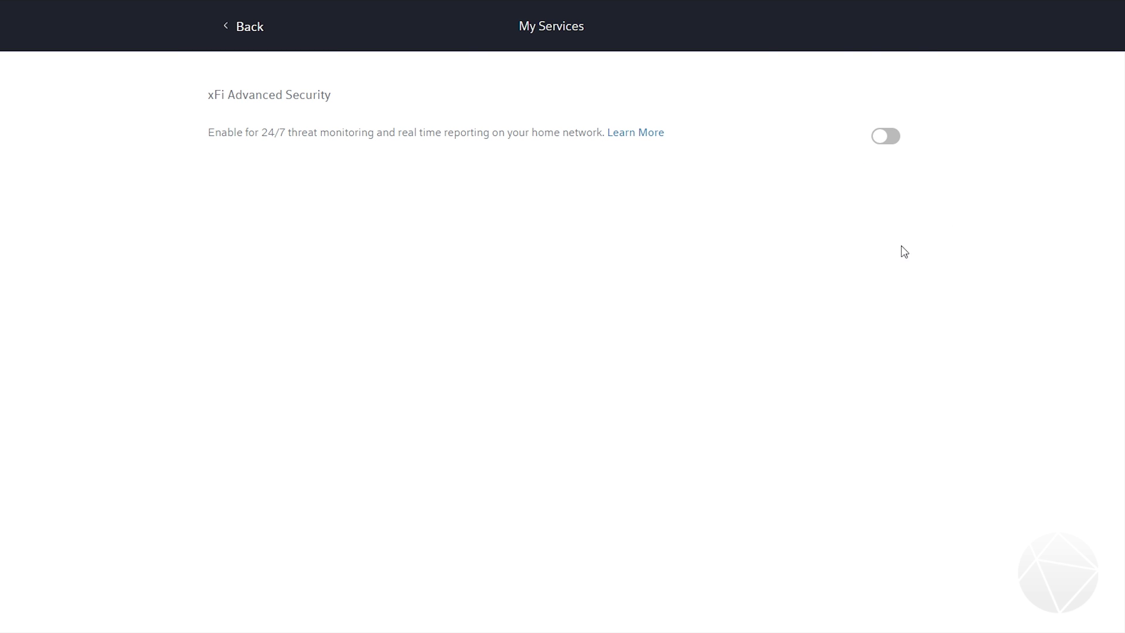
pyautogui.click(239, 37)
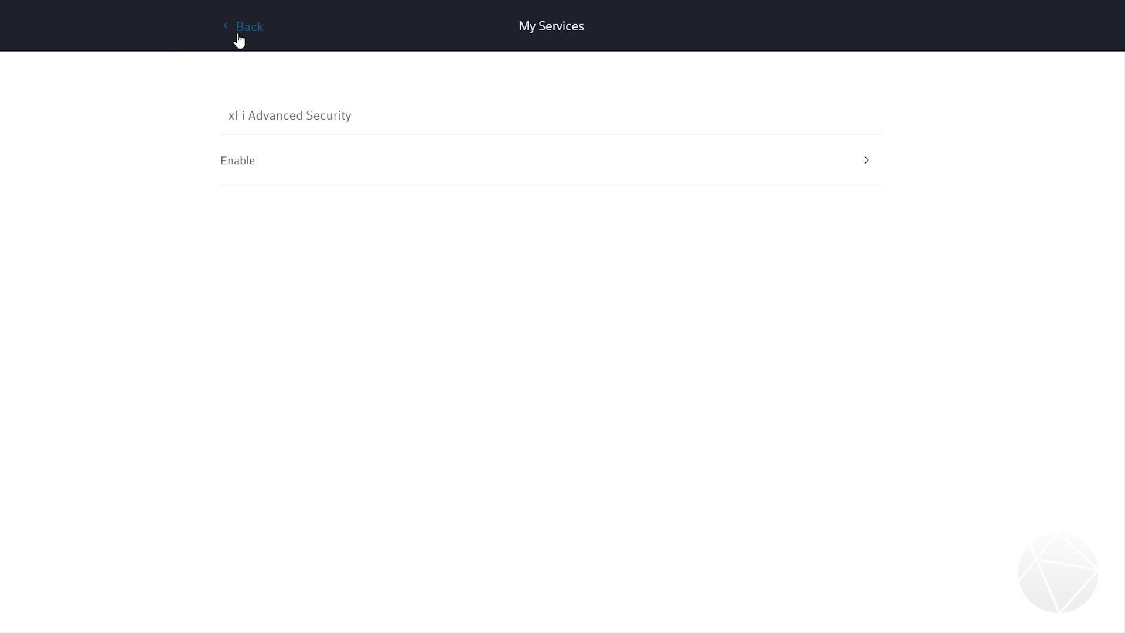
# Step: Sign out of the xFi account and minimize the browser
pyautogui.click(240, 29)
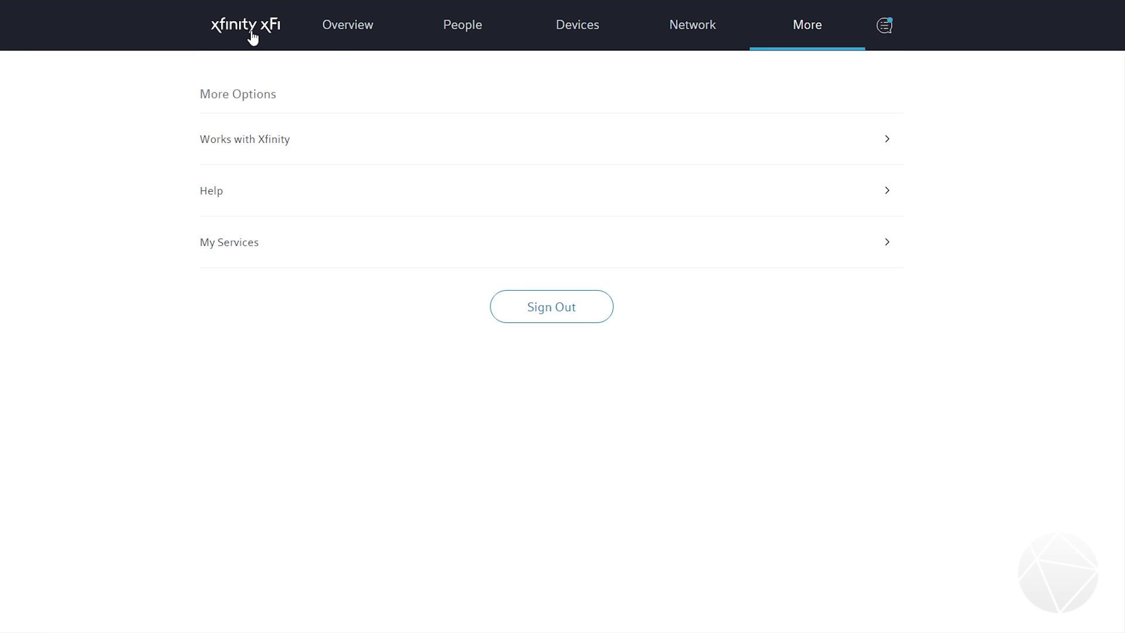
pyautogui.click(602, 305)
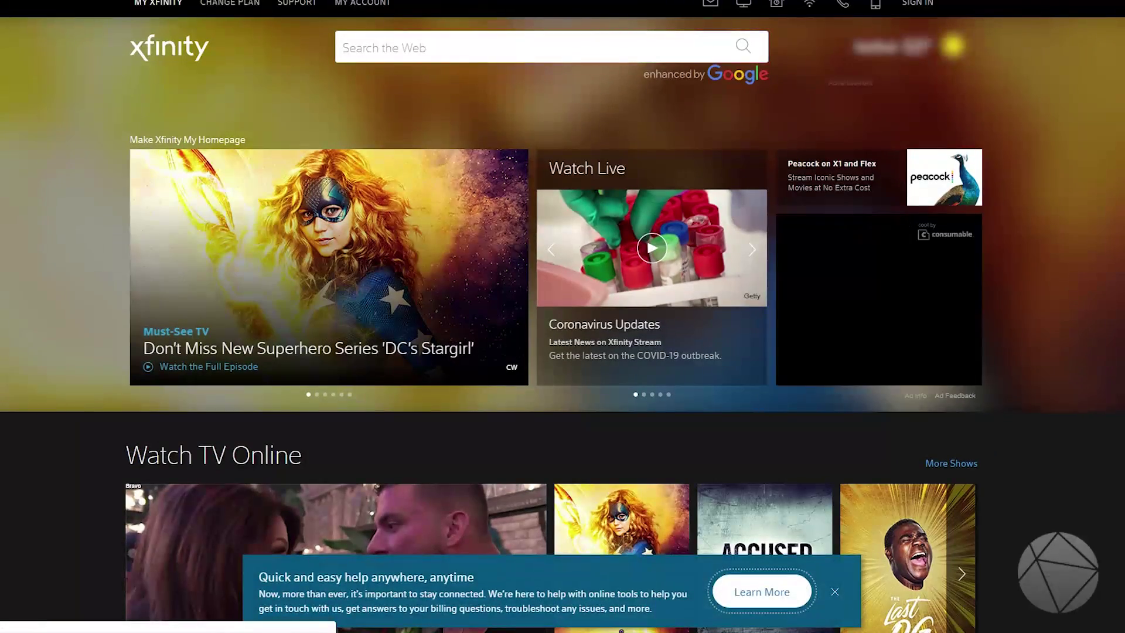
pyautogui.click(1018, 13)
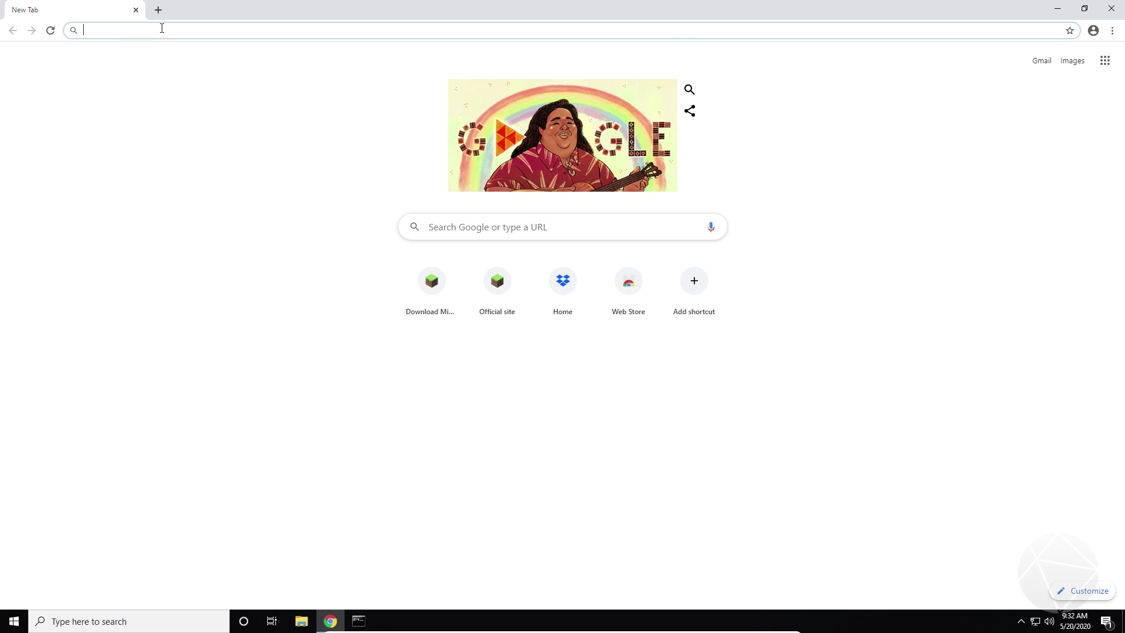
# Step: Search for 'port checker' to find the YouGetSignal Port Forwarding Tester
pyautogui.write('port checker')
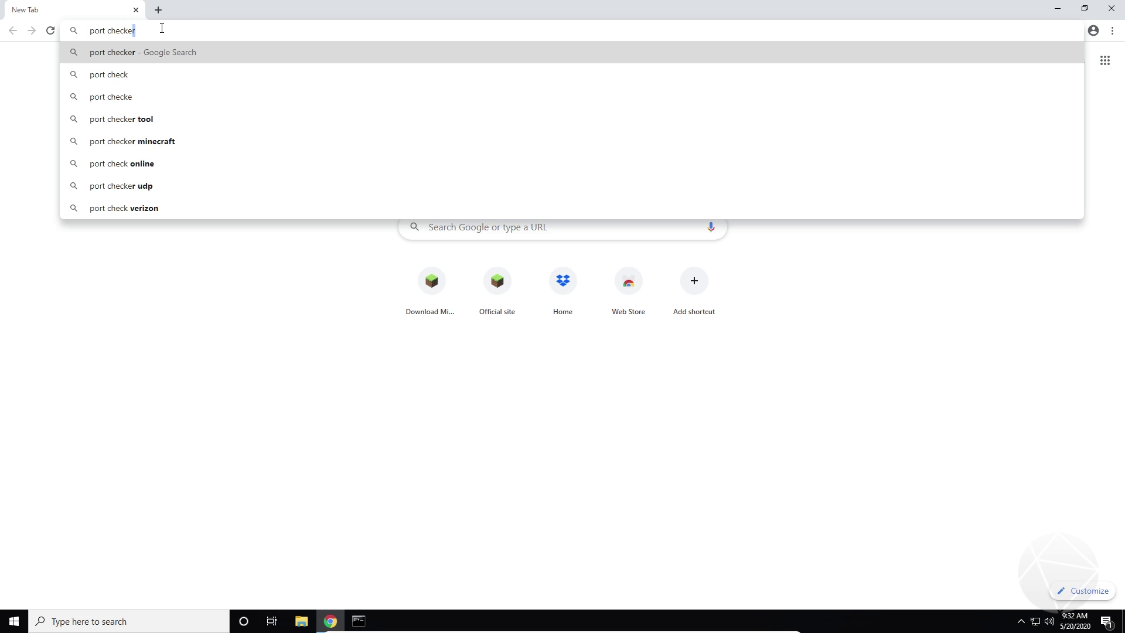
pyautogui.press('Return')
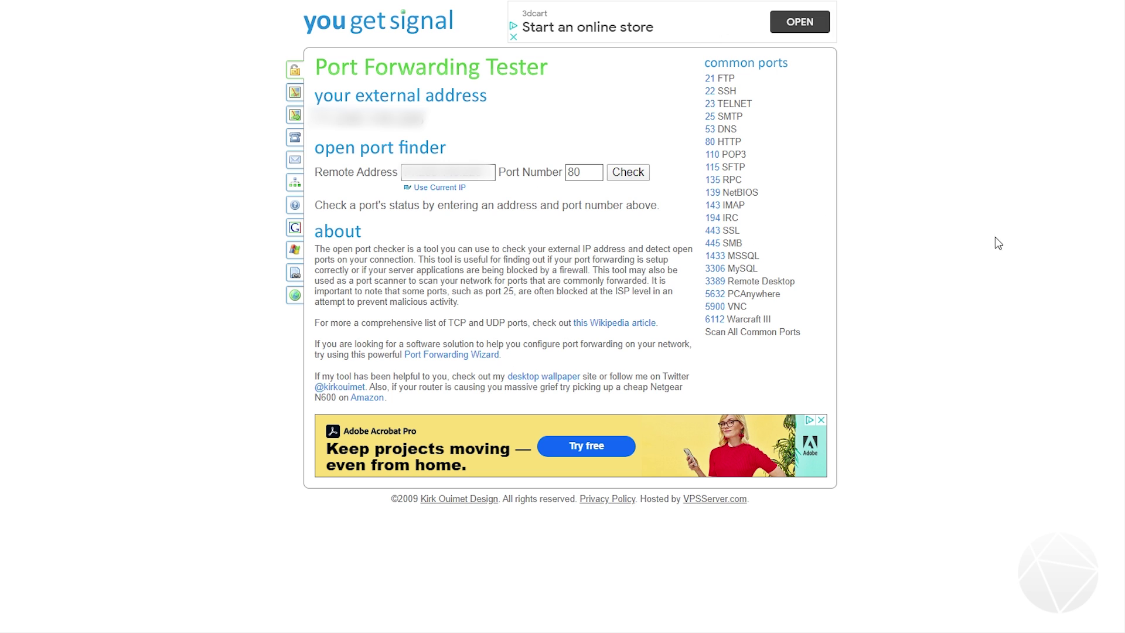
# Step: Fill the Remote Address with the current external IP and select the default port 80
pyautogui.moveTo(489, 172); pyautogui.dragTo(318, 171)
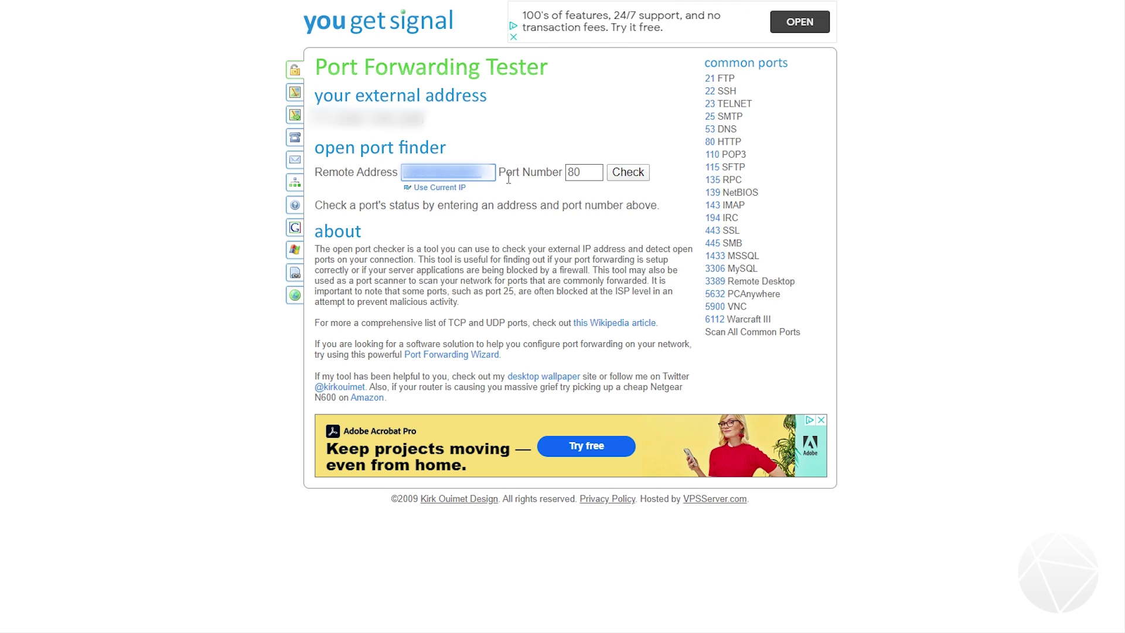
pyautogui.click(433, 190)
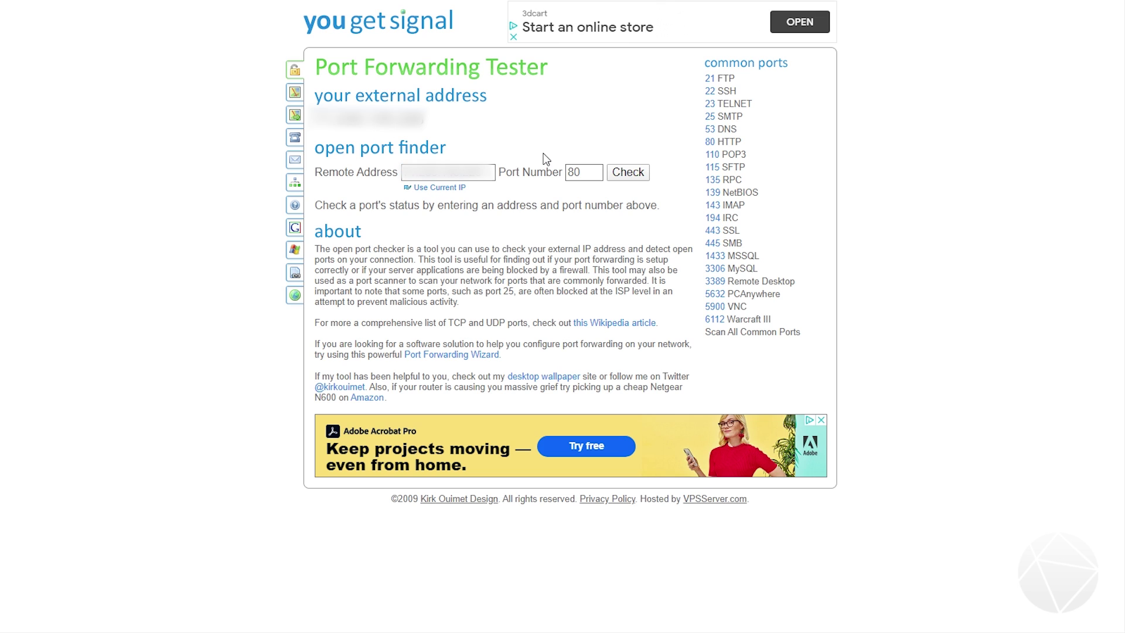
pyautogui.moveTo(584, 172); pyautogui.dragTo(567, 174)
# Step: Check whether port 25565 is open on the current external IP
pyautogui.write('255')
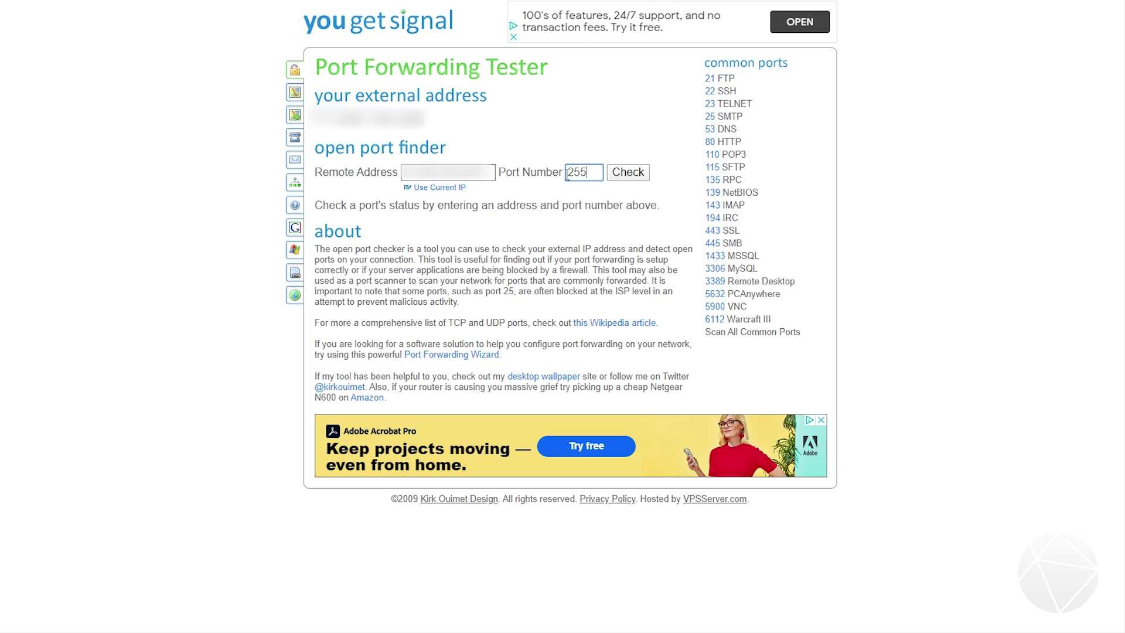
pyautogui.write('65')
pyautogui.click(615, 177)
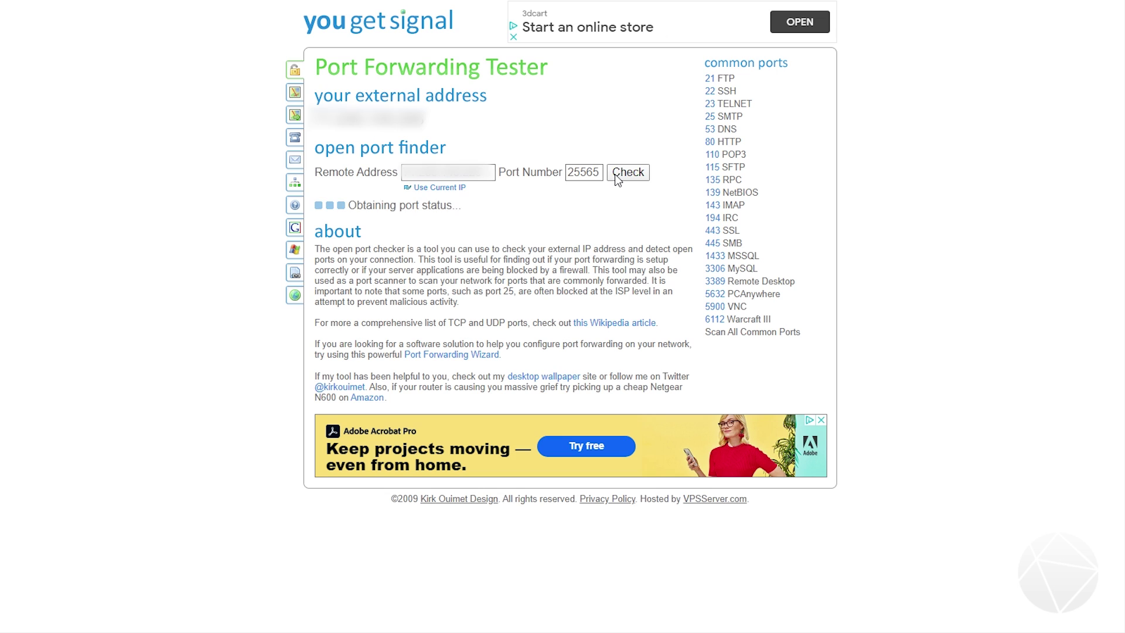